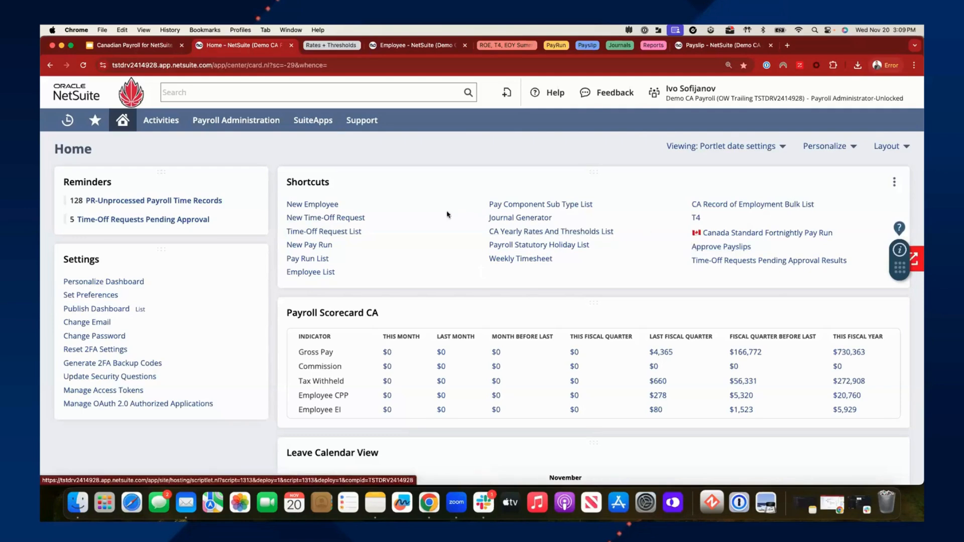
Review the home dashboard's shortcuts, the Payroll Scorecard CA and the Leave Calendar View down to its leave legend.
scroll(426, 242, "down", 2)
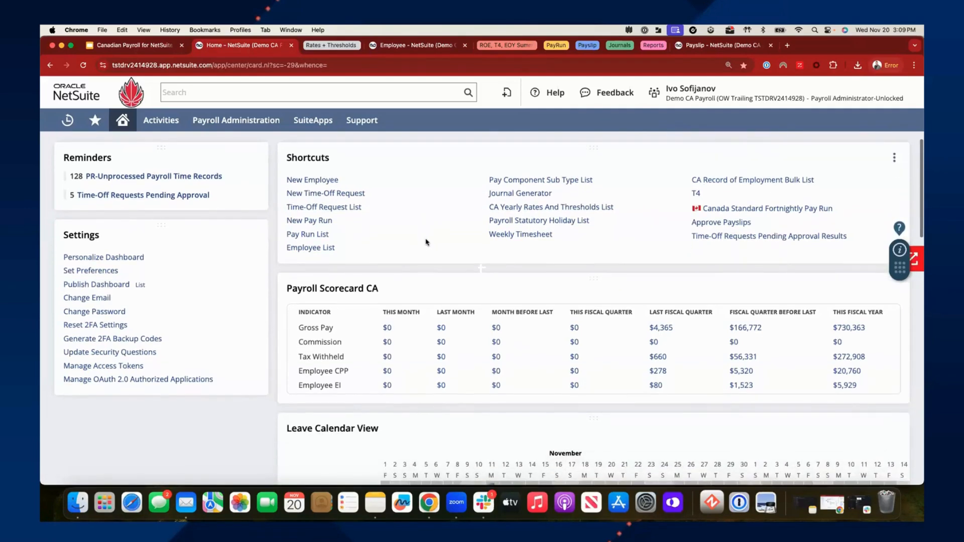
scroll(426, 243, "down", 2)
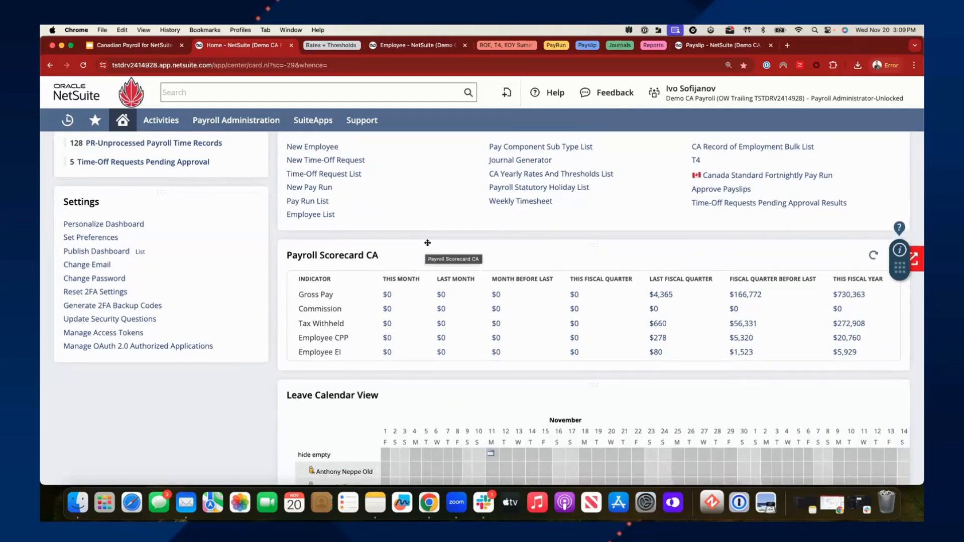
scroll(427, 243, "down", 1)
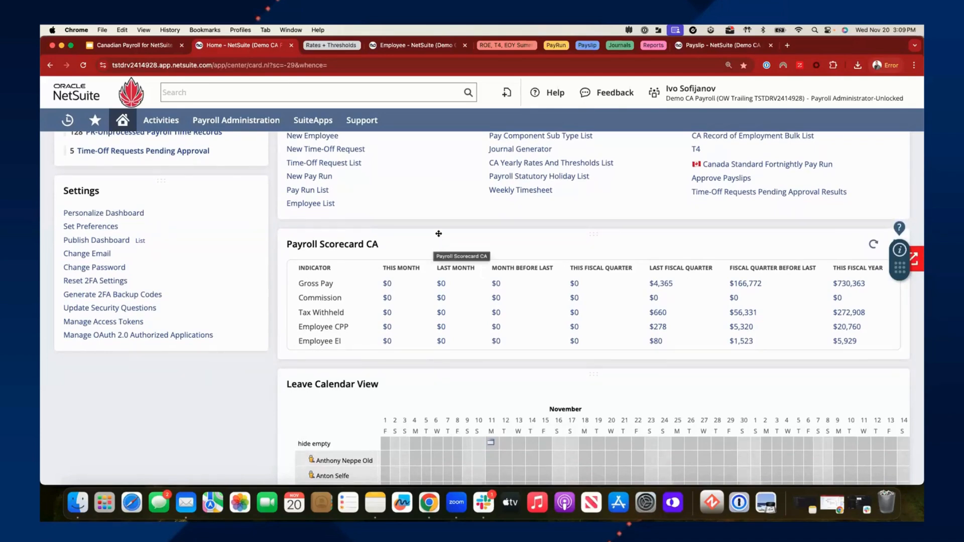
scroll(431, 235, "down", 1)
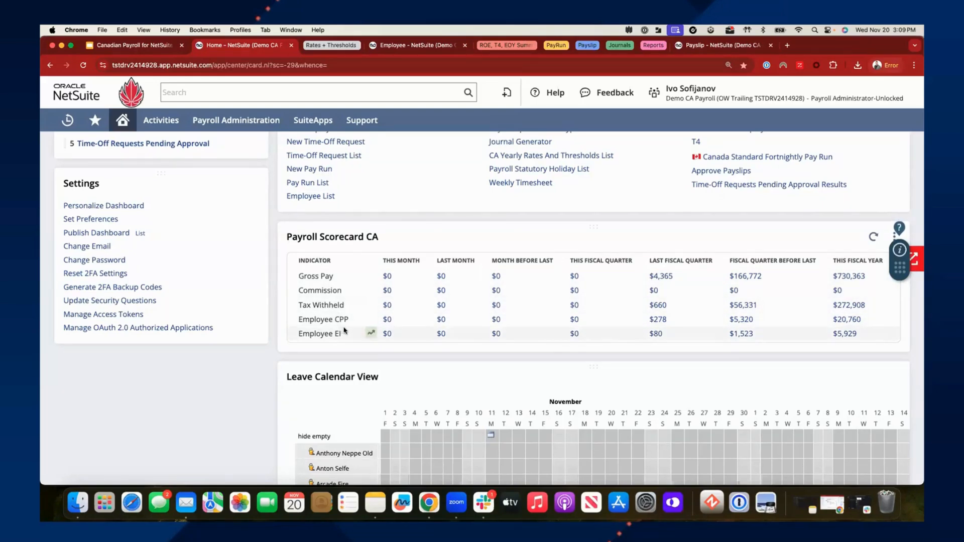
scroll(356, 314, "down", 5)
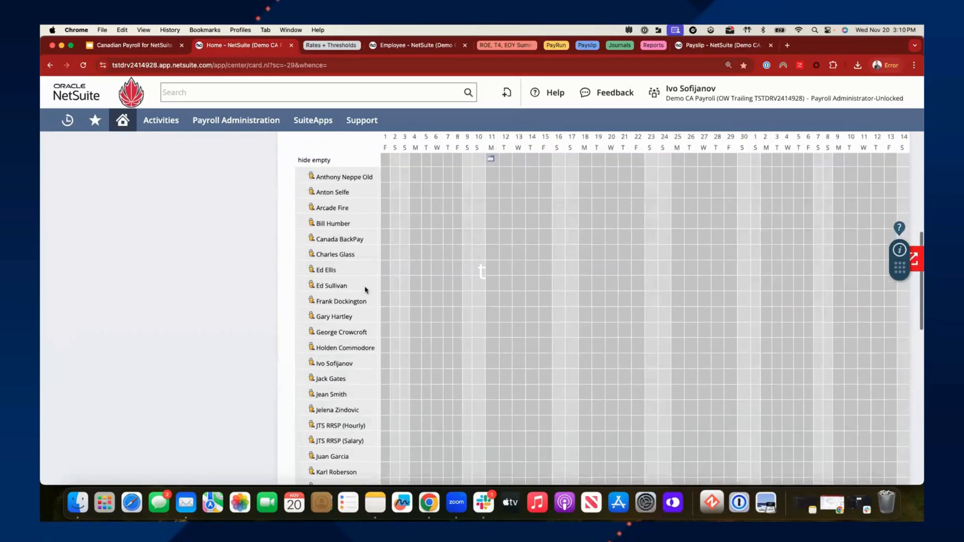
scroll(366, 291, "up", 2)
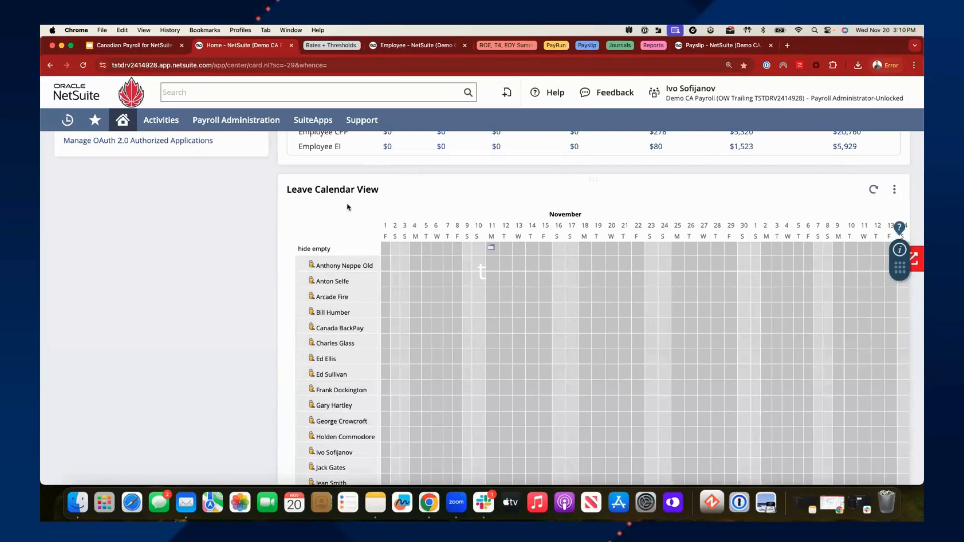
scroll(343, 231, "down", 1)
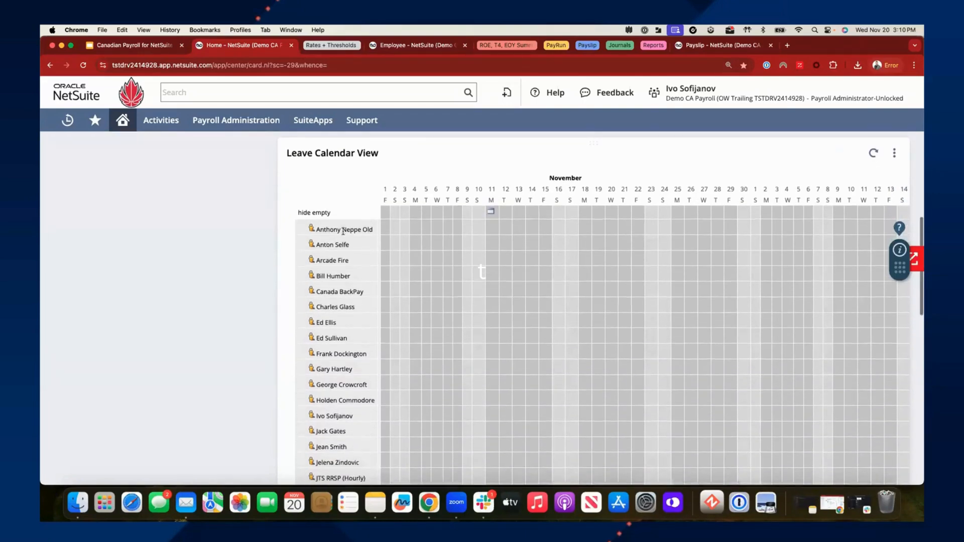
scroll(343, 231, "down", 8)
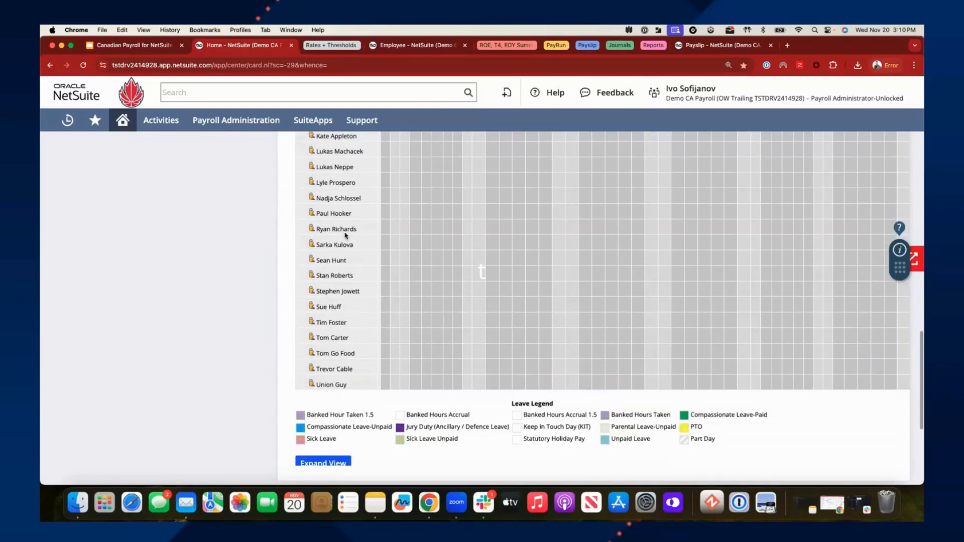
scroll(346, 235, "down", 3)
scroll(358, 242, "up", 3)
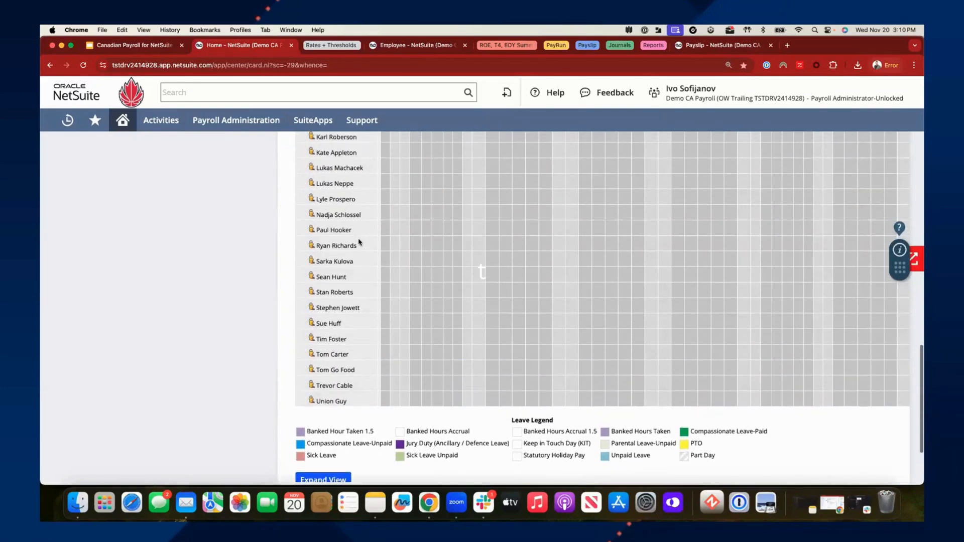
scroll(364, 236, "up", 7)
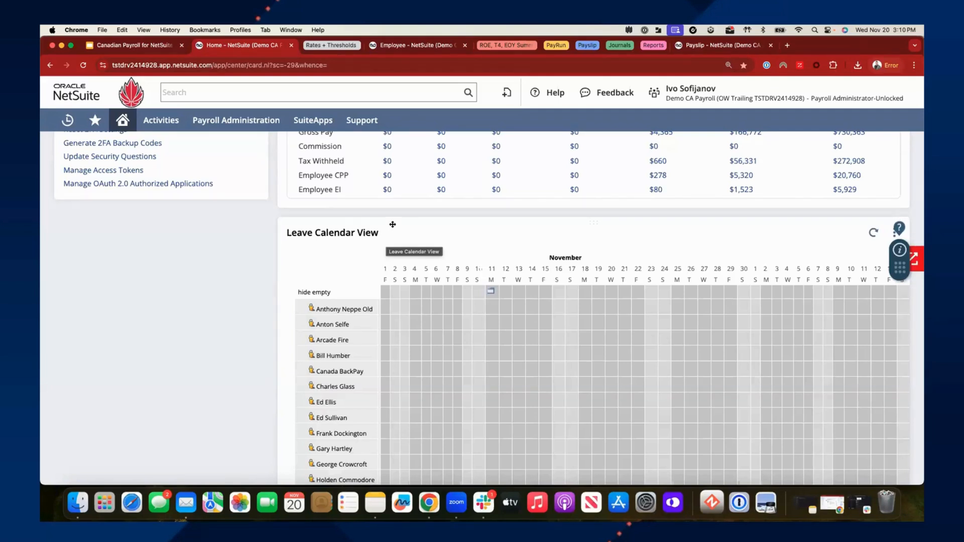
scroll(402, 218, "down", 1)
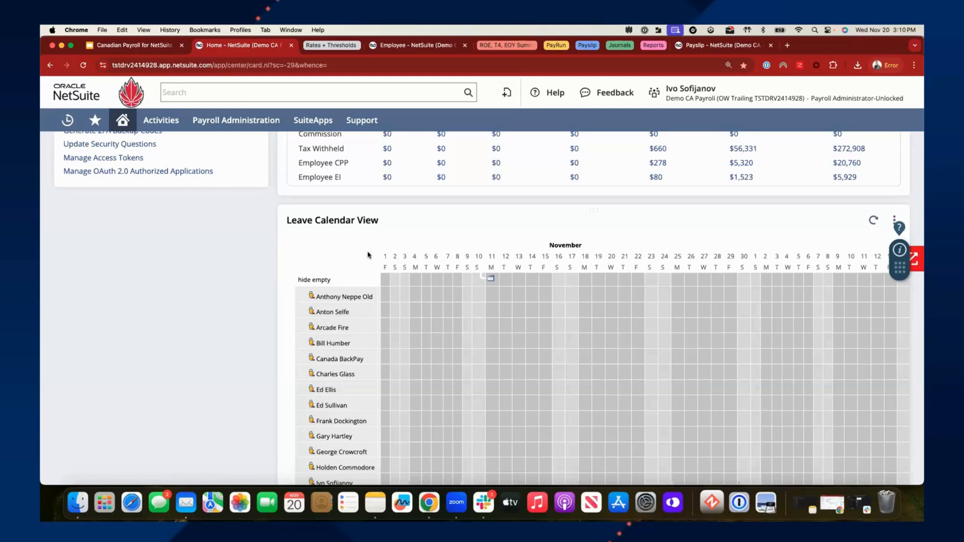
scroll(368, 255, "up", 3)
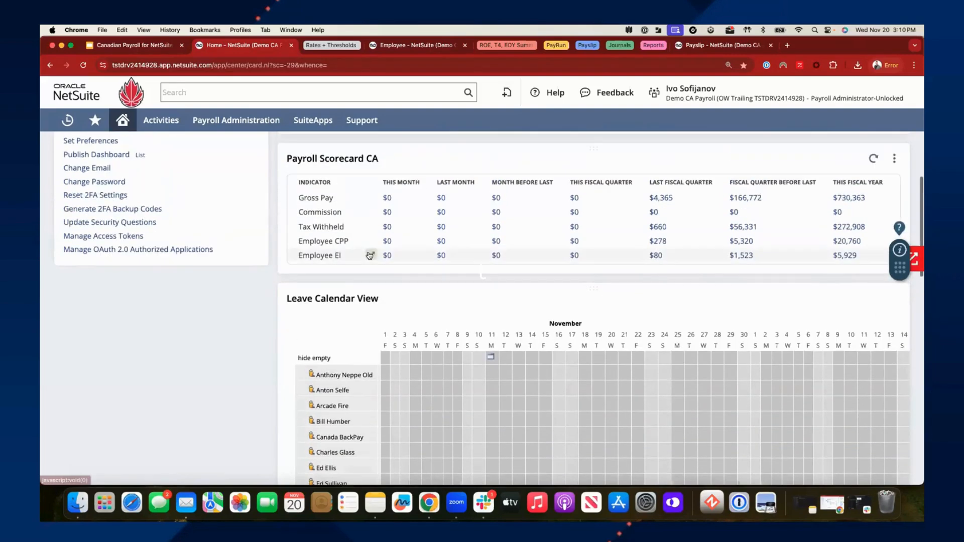
scroll(369, 256, "up", 5)
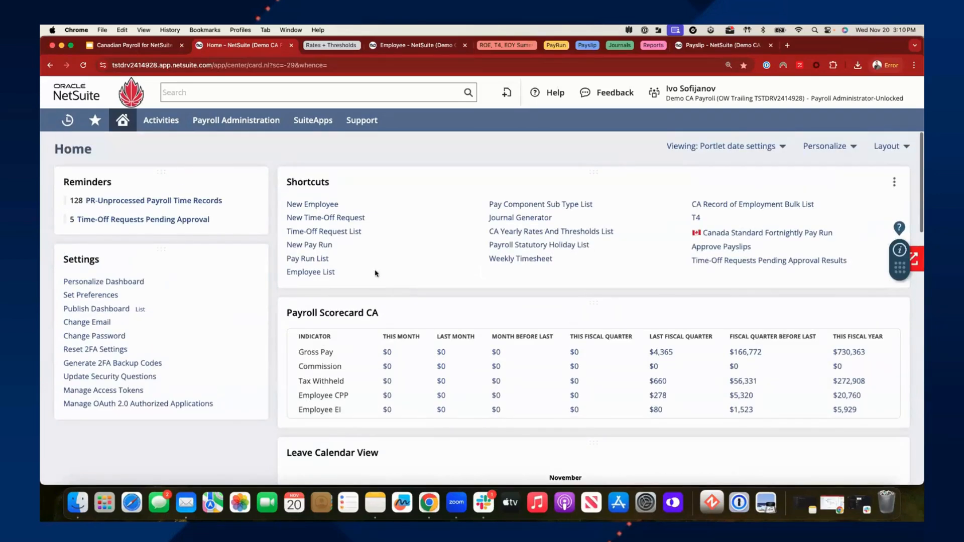
View the Payroll Statutory Holiday List and the CA Yearly Rates And Thresholds List from the Rates + Thresholds group.
left_click(331, 46)
left_click(346, 49)
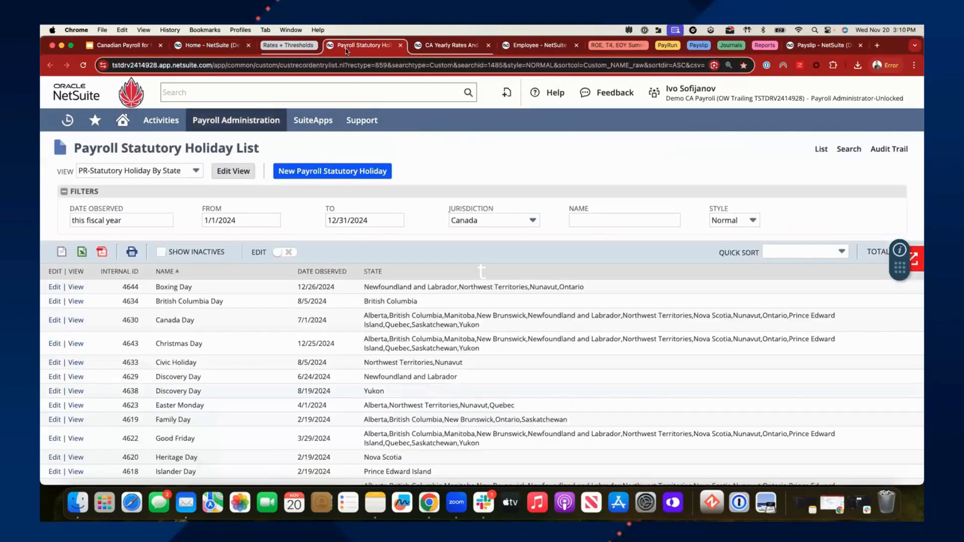
left_click(430, 48)
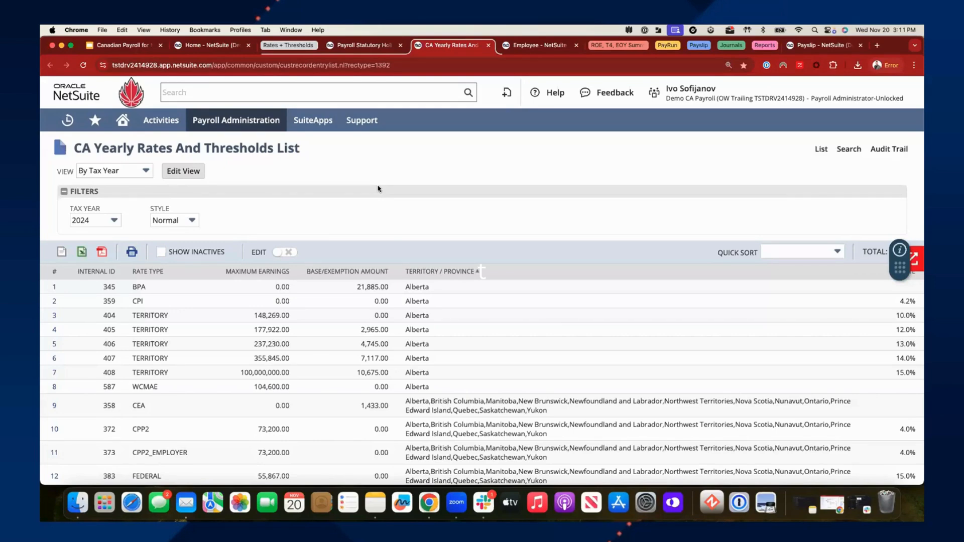
Switch to the open employee record and examine its primary information, classification, contact details and payroll employee info.
left_click(532, 46)
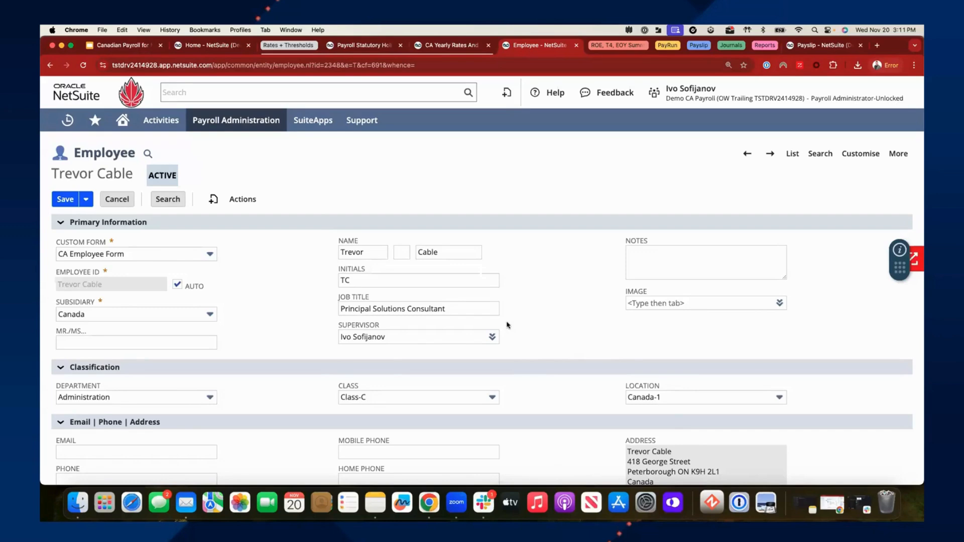
scroll(506, 326, "down", 1)
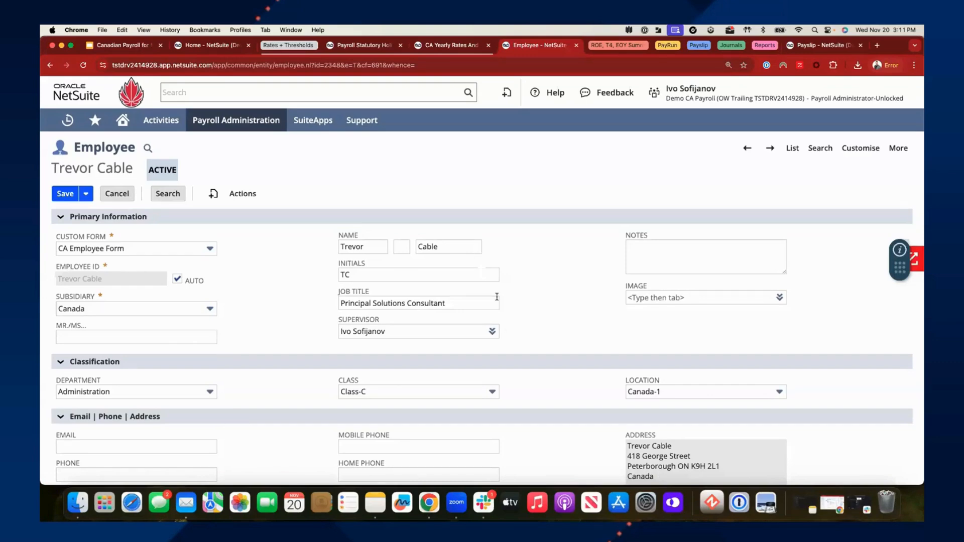
scroll(322, 260, "down", 5)
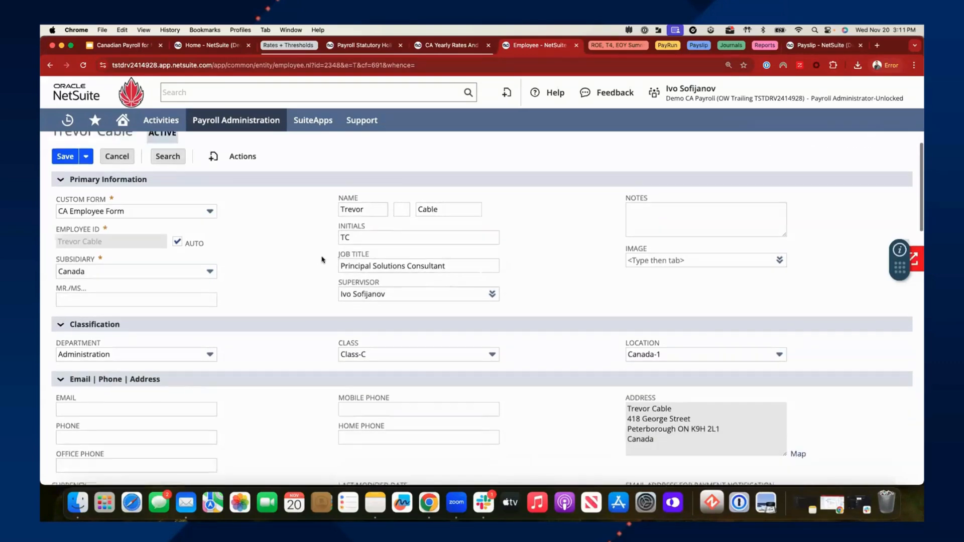
scroll(322, 261, "down", 4)
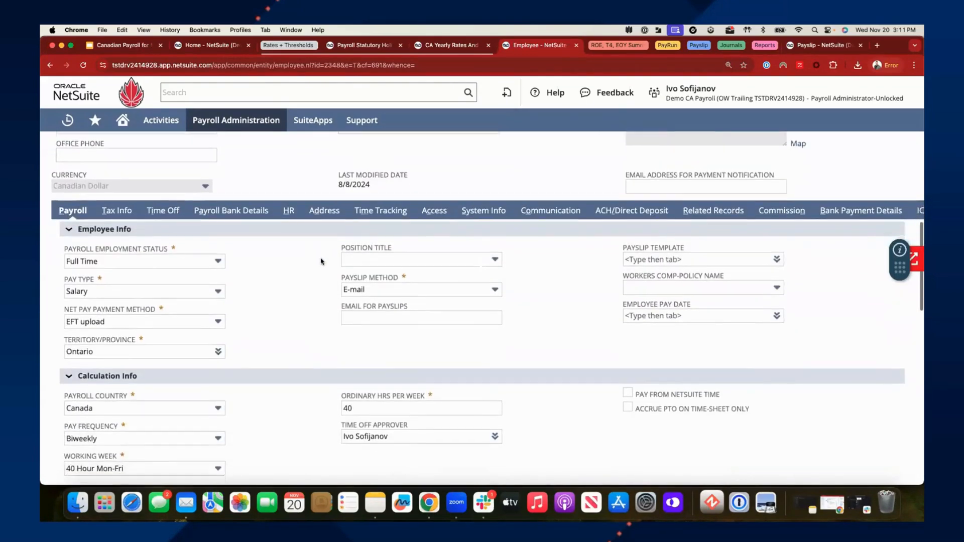
scroll(322, 261, "down", 1)
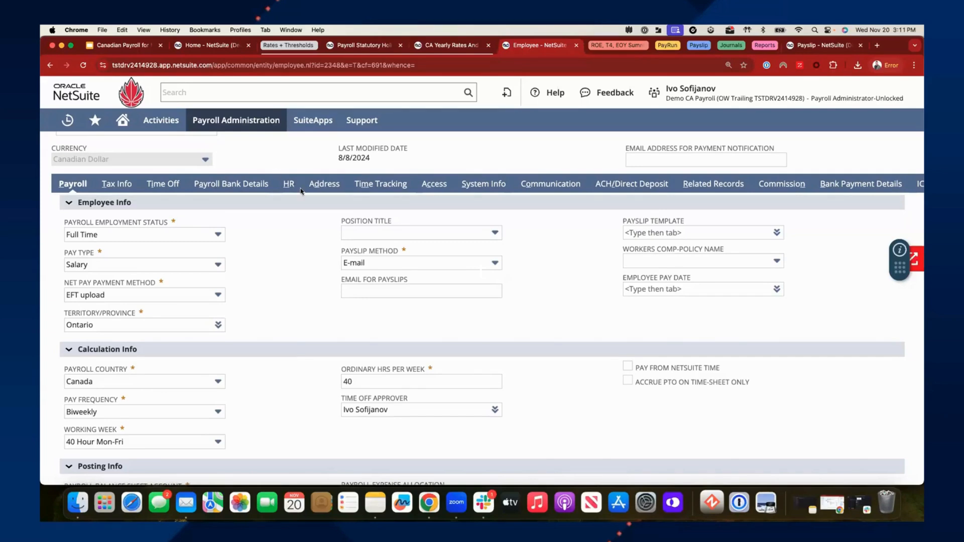
scroll(295, 211, "down", 1)
scroll(291, 266, "down", 1)
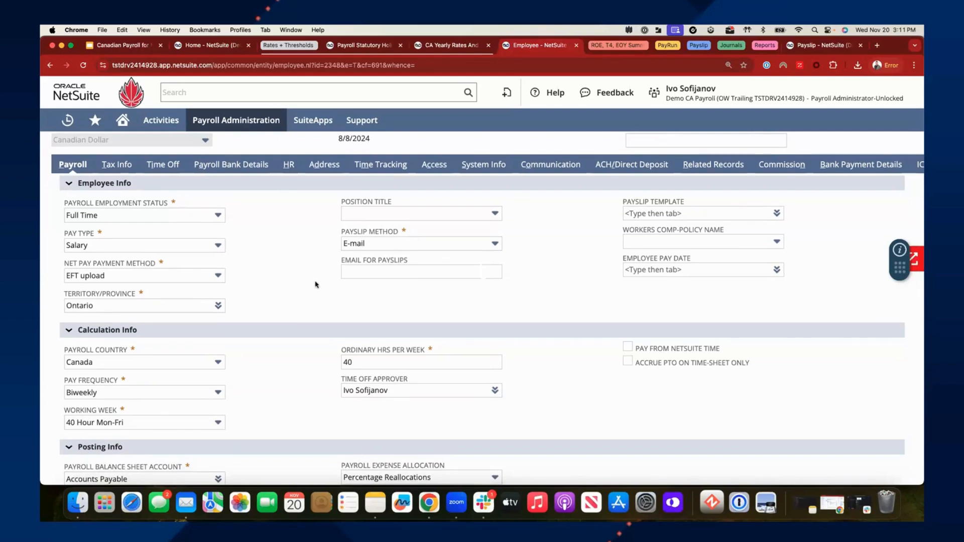
Check the available Payroll Employment Status options for the employee.
scroll(318, 283, "down", 1)
left_click(180, 200)
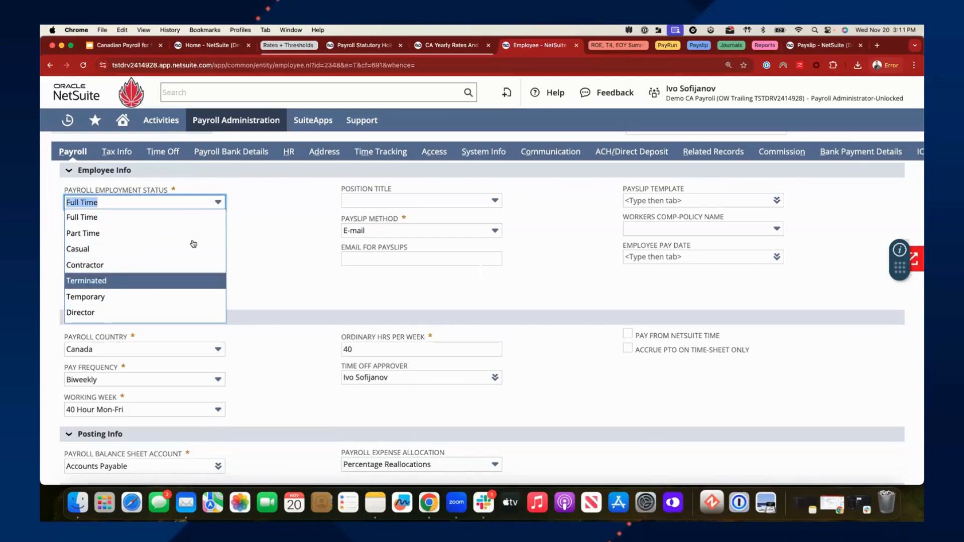
left_click(284, 255)
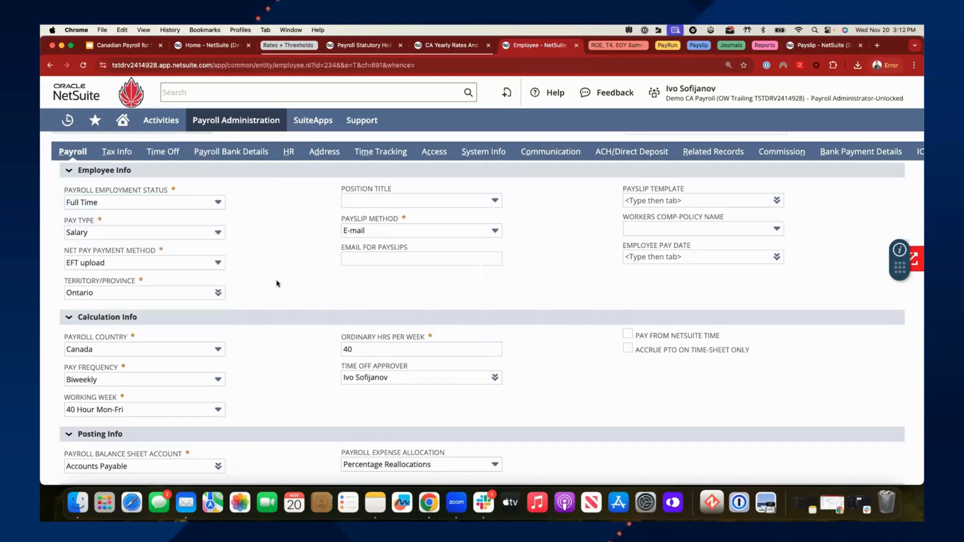
Set the employee's pay type to Wages, acknowledge the pay component notice, and enable Pay From NetSuite Time.
left_click(175, 231)
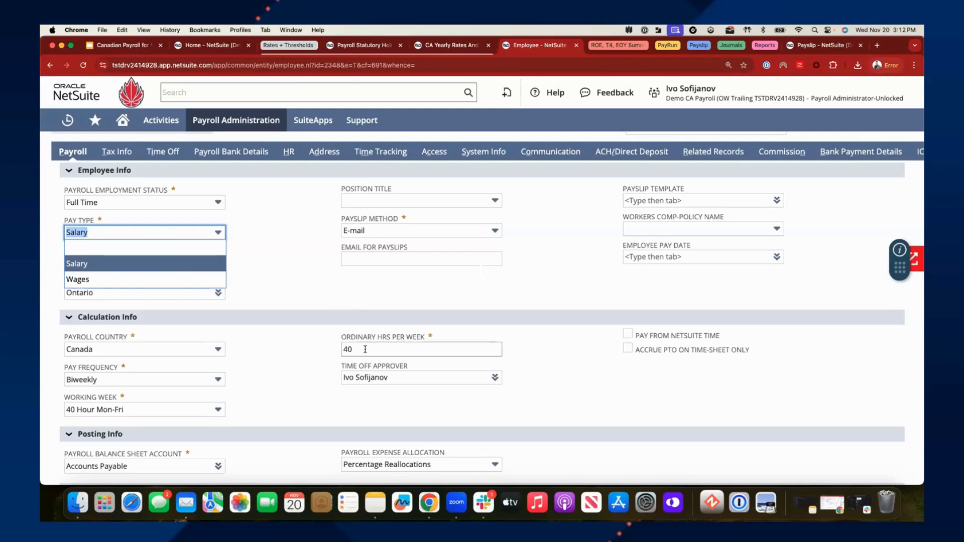
left_click(93, 279)
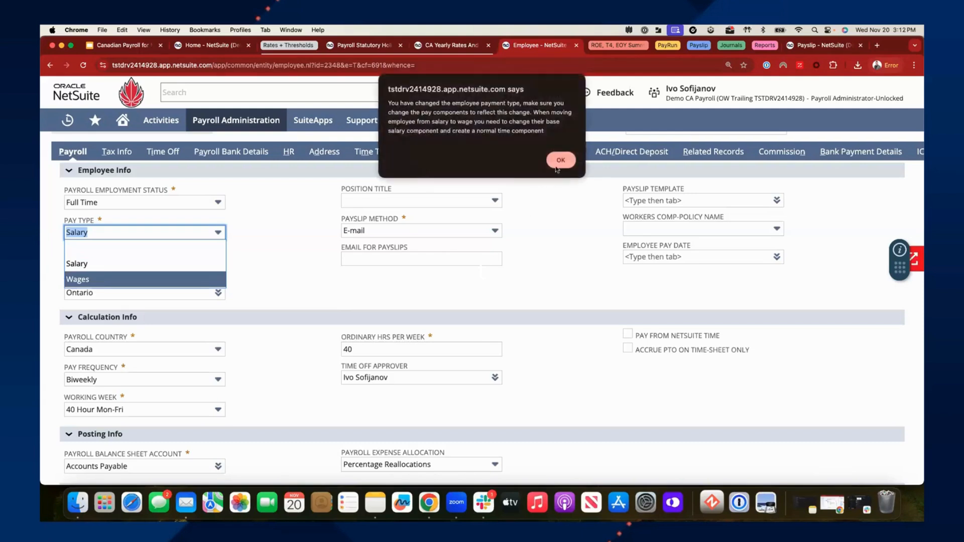
left_click(565, 163)
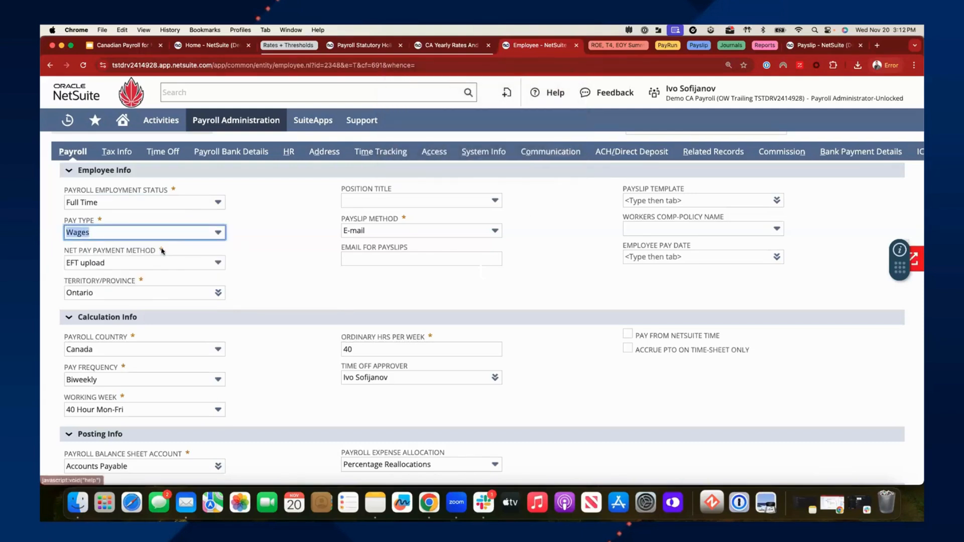
left_click(627, 337)
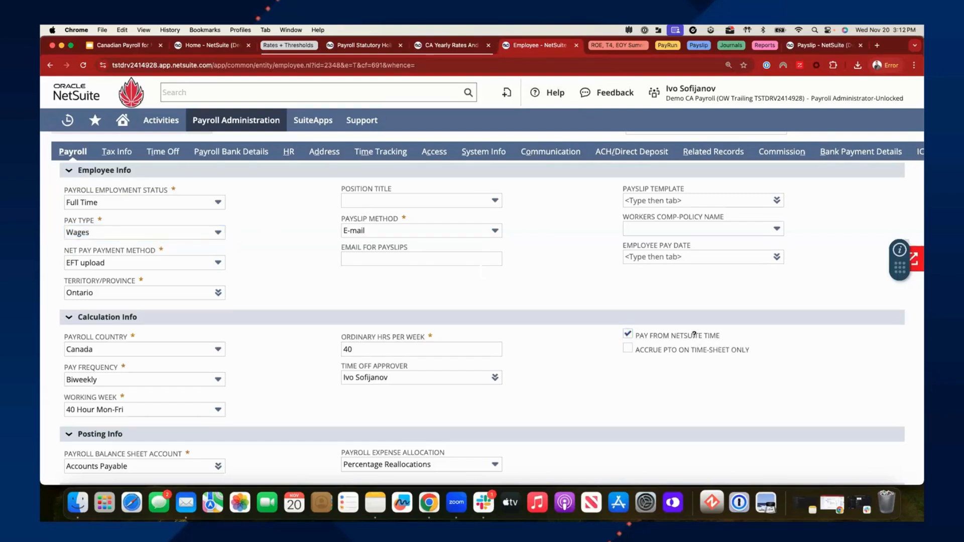
left_click_drag(727, 335, 634, 335)
left_click(632, 324)
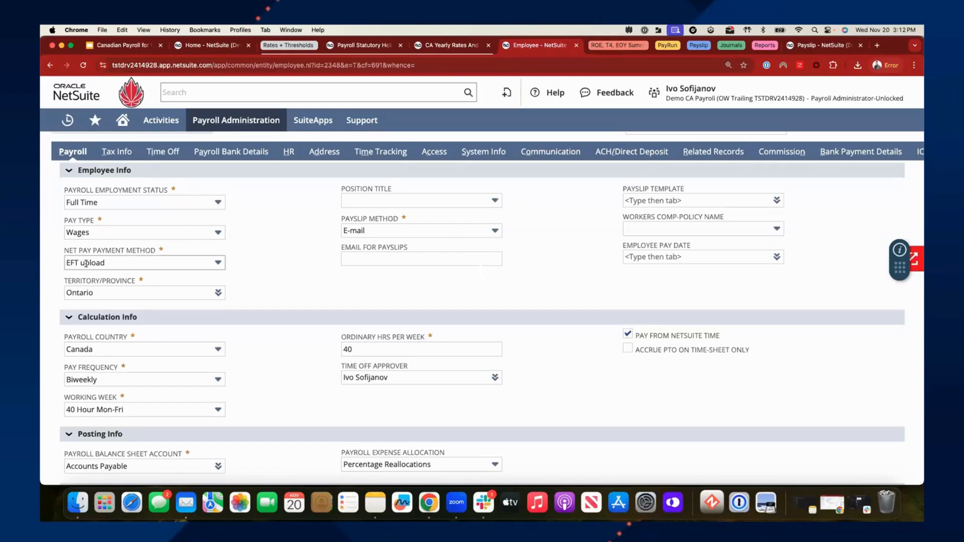
Check the Net Pay Payment Method options and the Territory/Province field in the employee's payroll info.
left_click(174, 262)
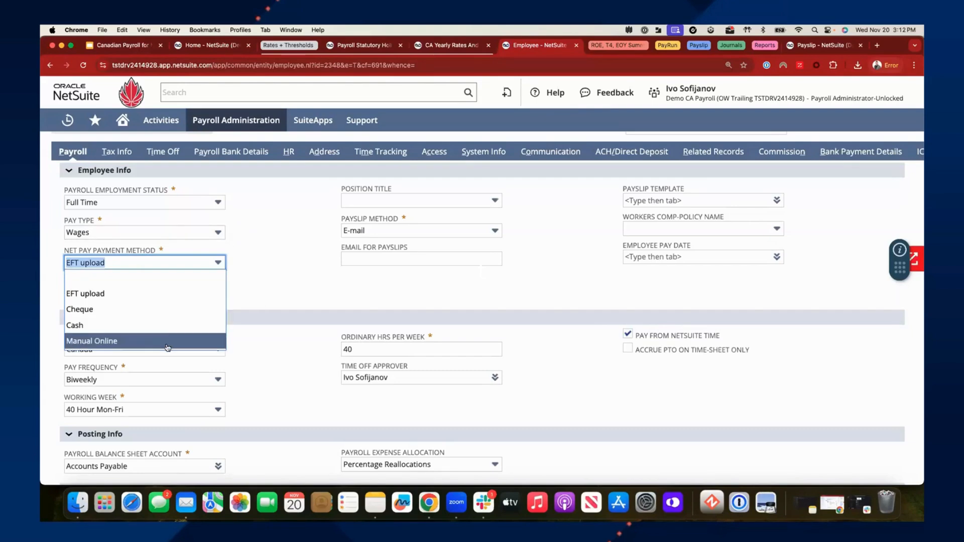
left_click(330, 304)
scroll(331, 303, "down", 5)
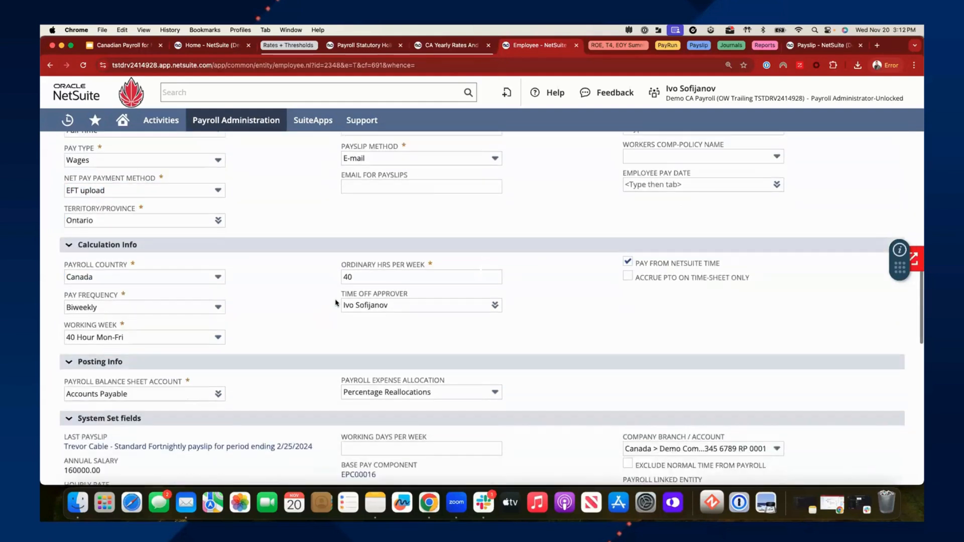
left_click(101, 209)
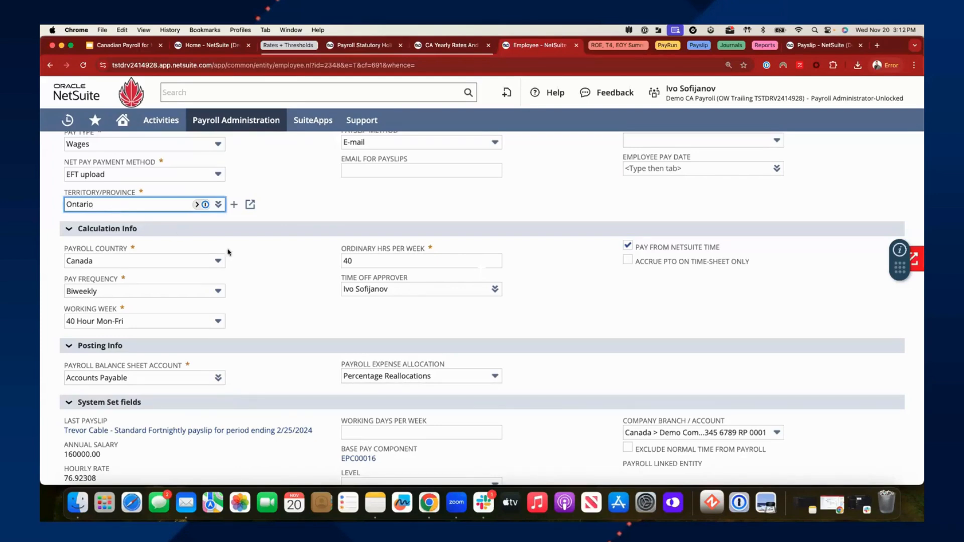
scroll(228, 251, "down", 1)
left_click(295, 274)
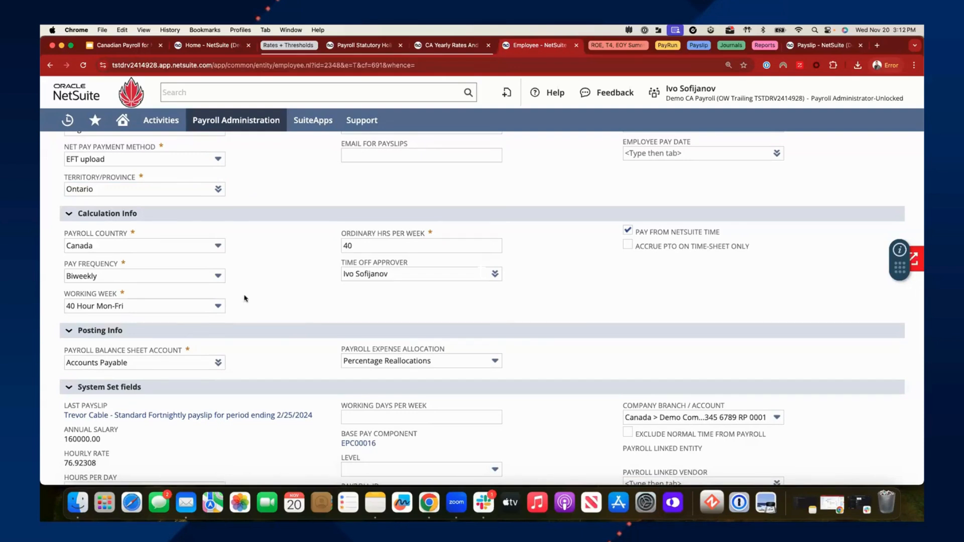
Check the available Pay Frequency and Working Week options in the employee's calculation info.
left_click(168, 277)
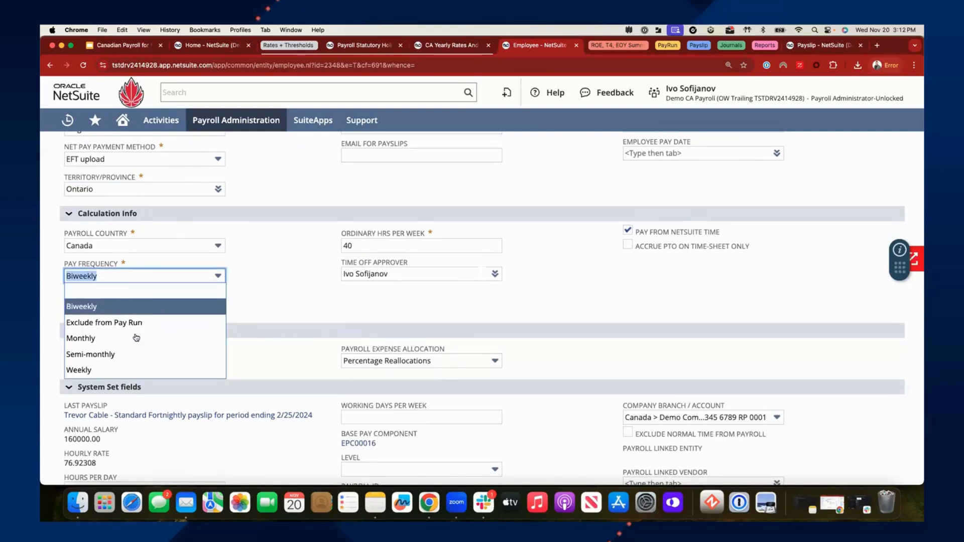
left_click(265, 308)
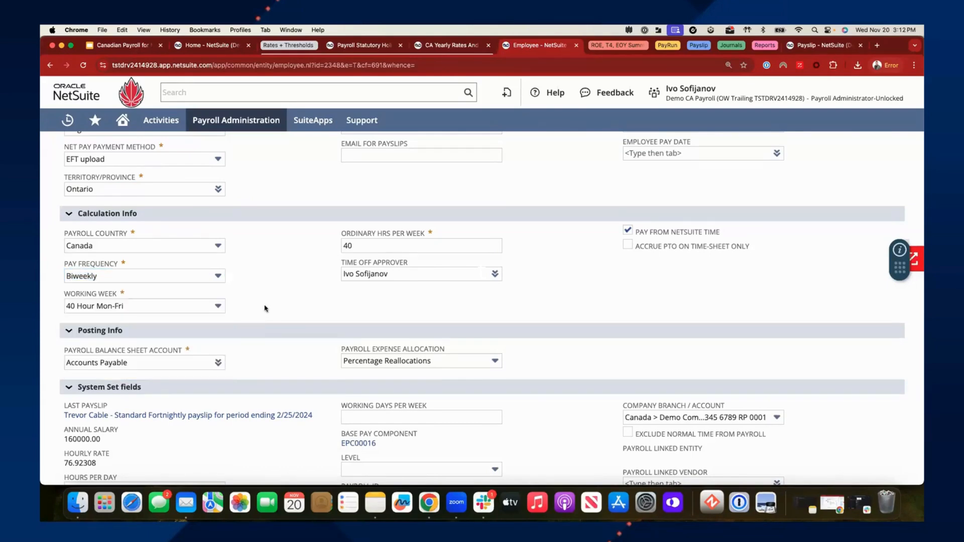
left_click(155, 305)
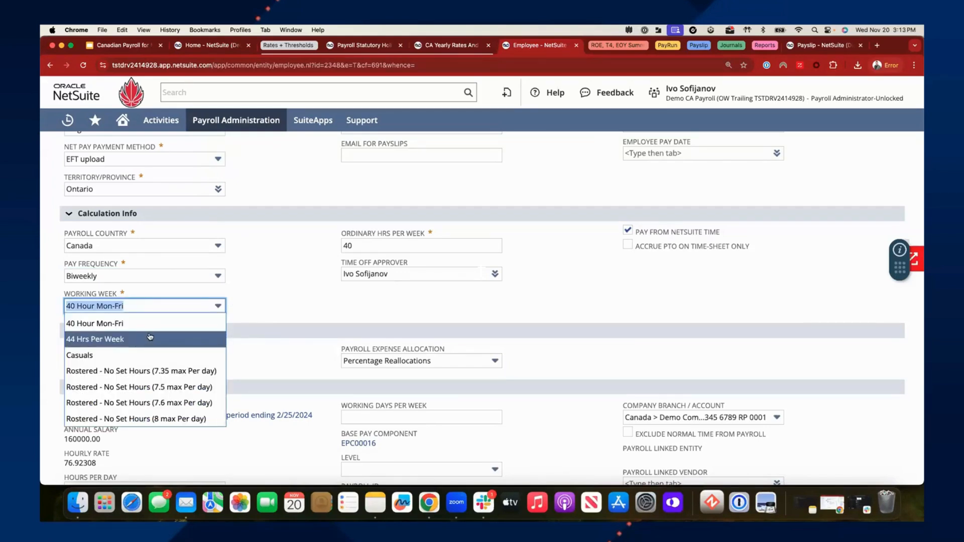
scroll(154, 338, "up", 5)
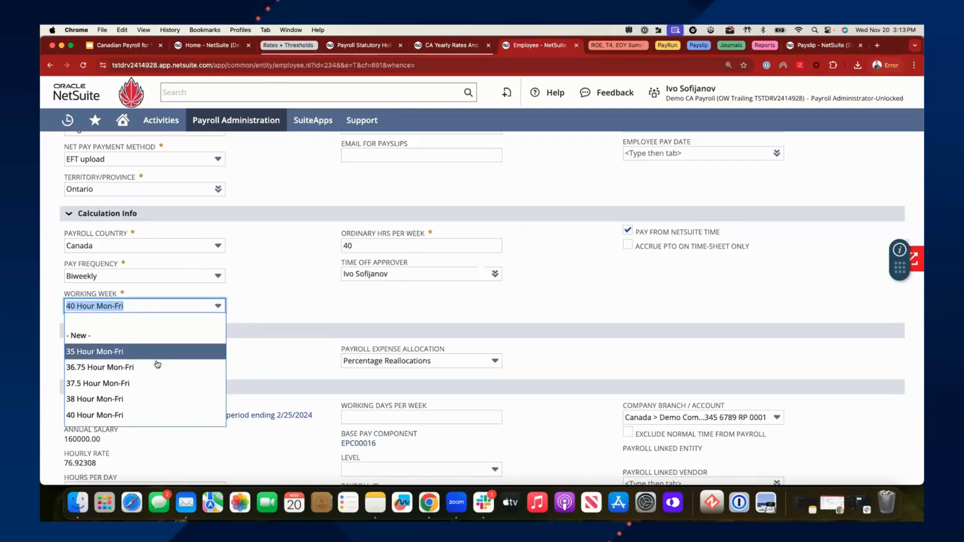
left_click(283, 318)
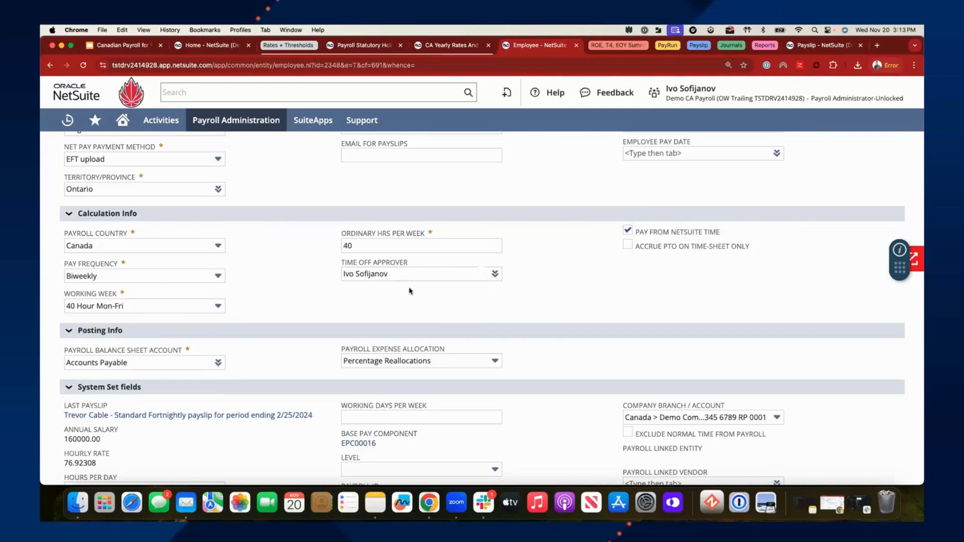
Show the employee's payroll expense allocation lines and examine how percentages are split across departments.
scroll(397, 256, "down", 5)
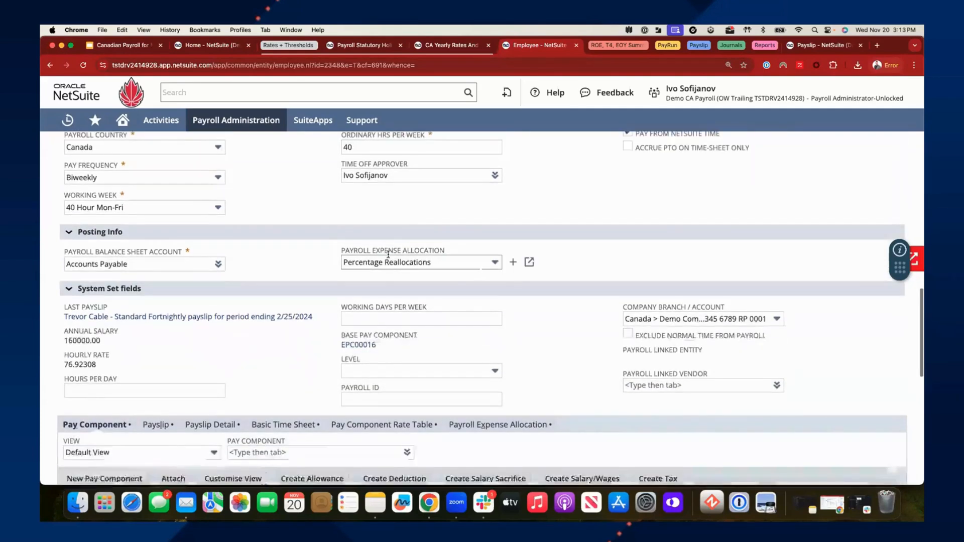
scroll(402, 301, "down", 2)
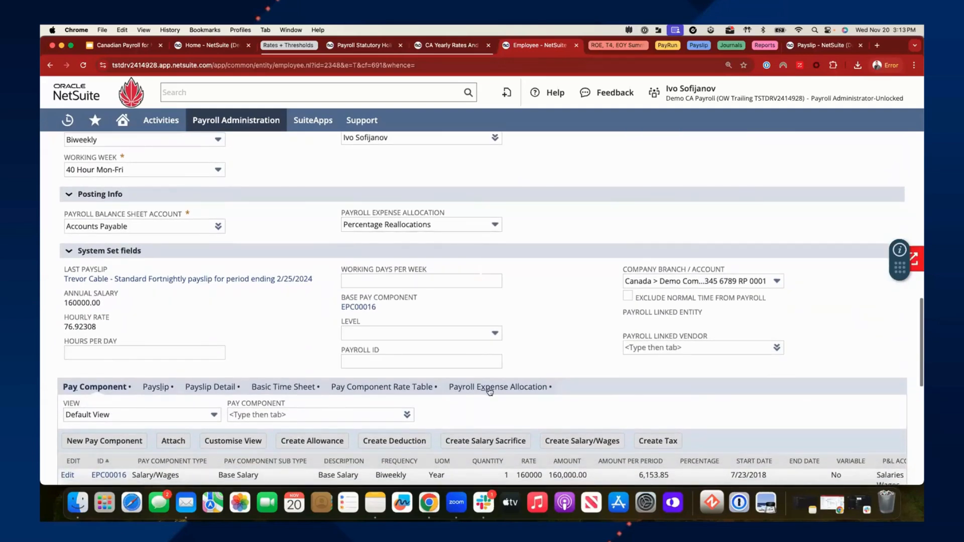
left_click(497, 394)
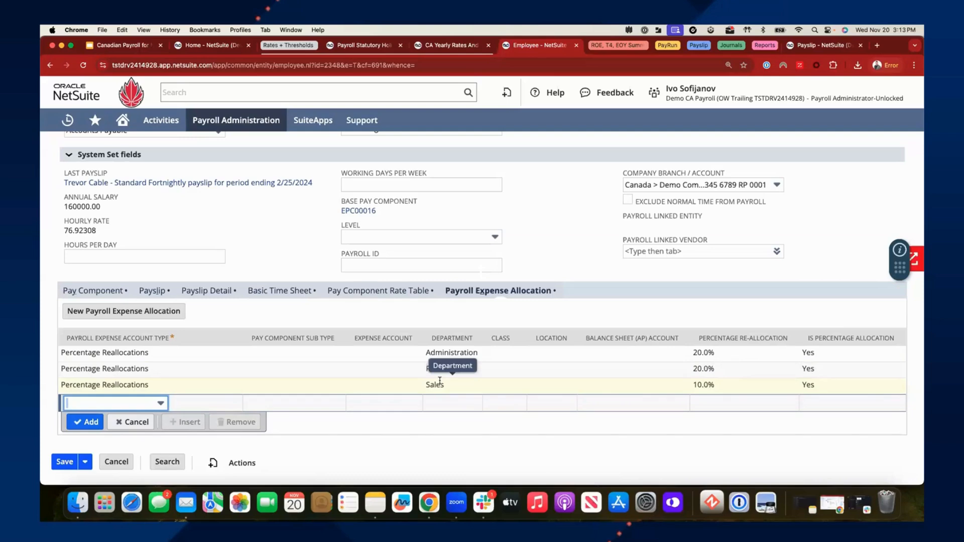
Review the employee's pay component list, including salary, deductions, RRSP, company contributions, bonus and mileage.
left_click(84, 297)
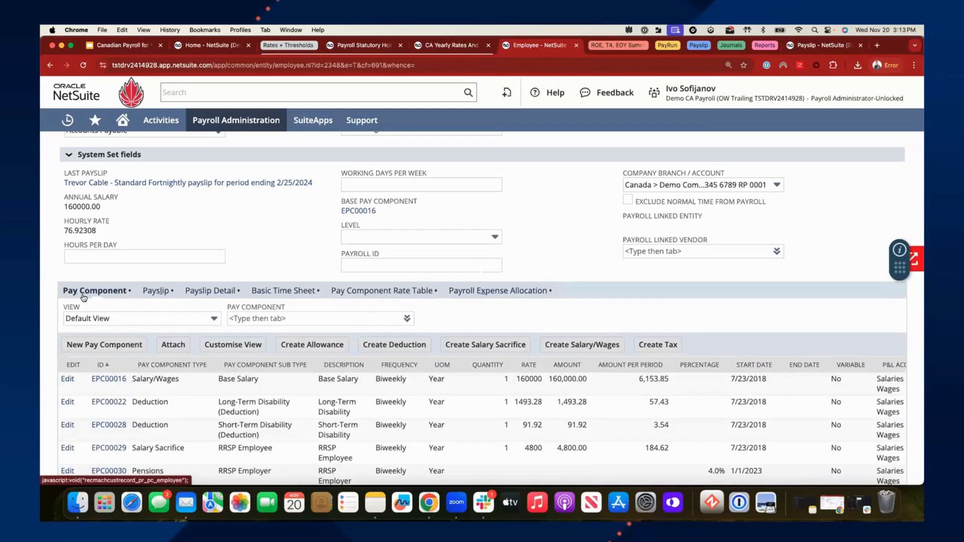
scroll(130, 258, "down", 5)
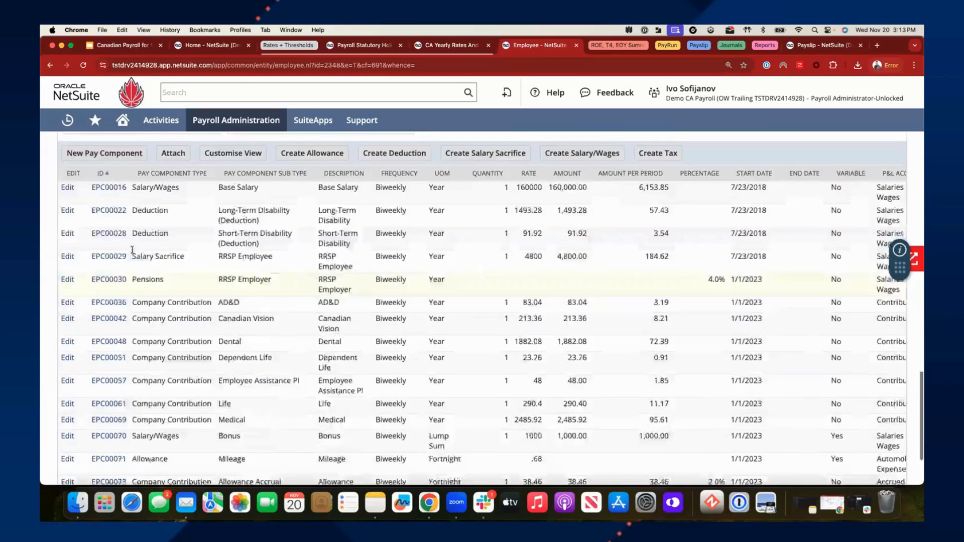
scroll(129, 259, "up", 3)
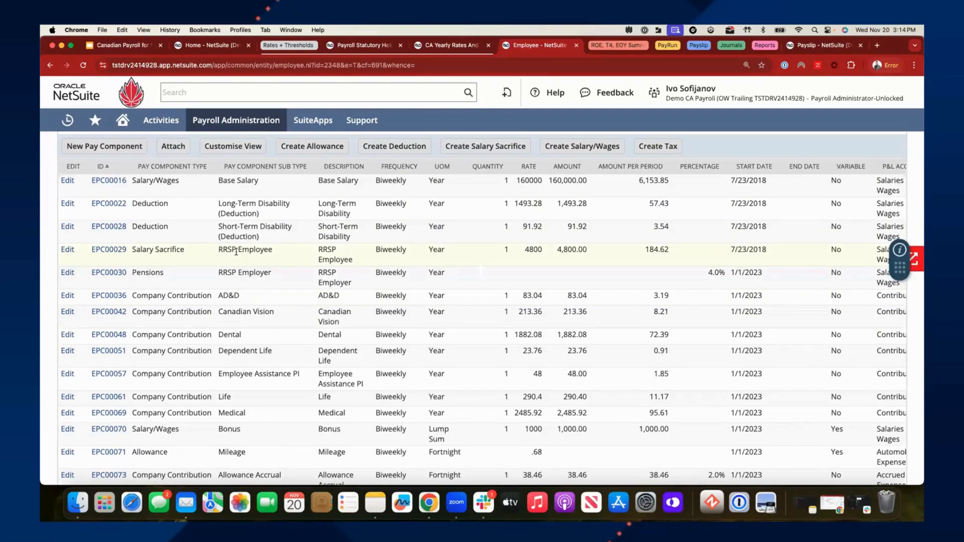
scroll(144, 251, "down", 2)
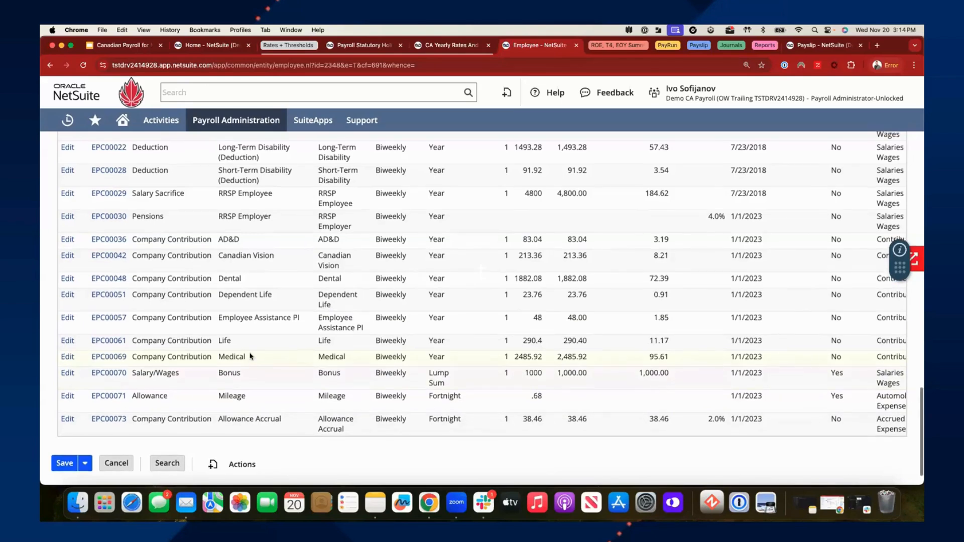
scroll(249, 360, "up", 4)
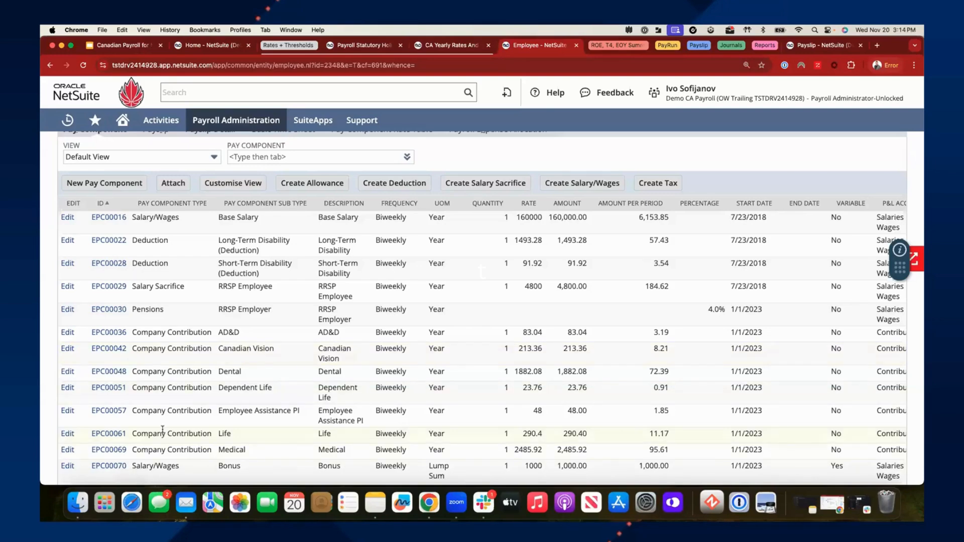
Look through the employee's tax information: the CA Record of Employment, CA Employee Tax Profile and CA TD1 lists.
scroll(166, 431, "up", 5)
scroll(171, 432, "up", 4)
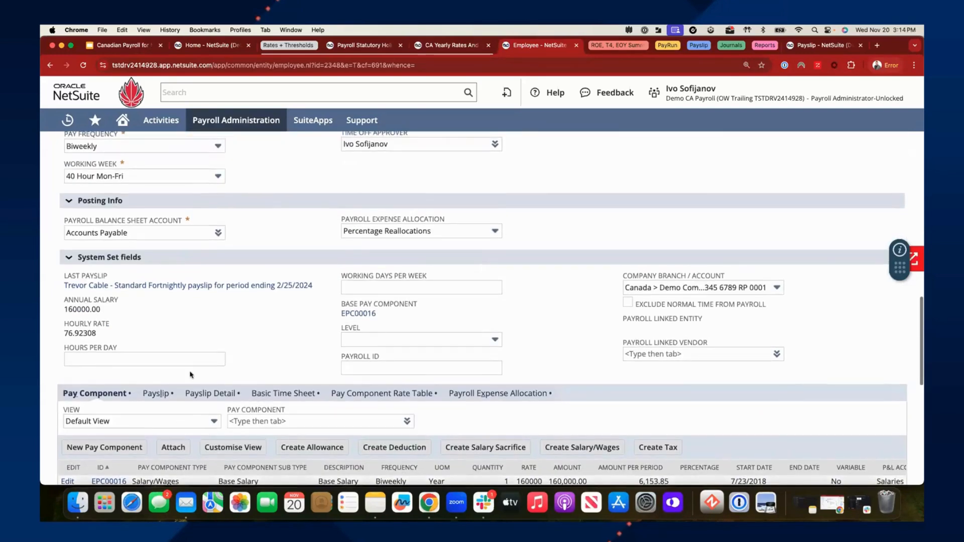
scroll(166, 326, "up", 3)
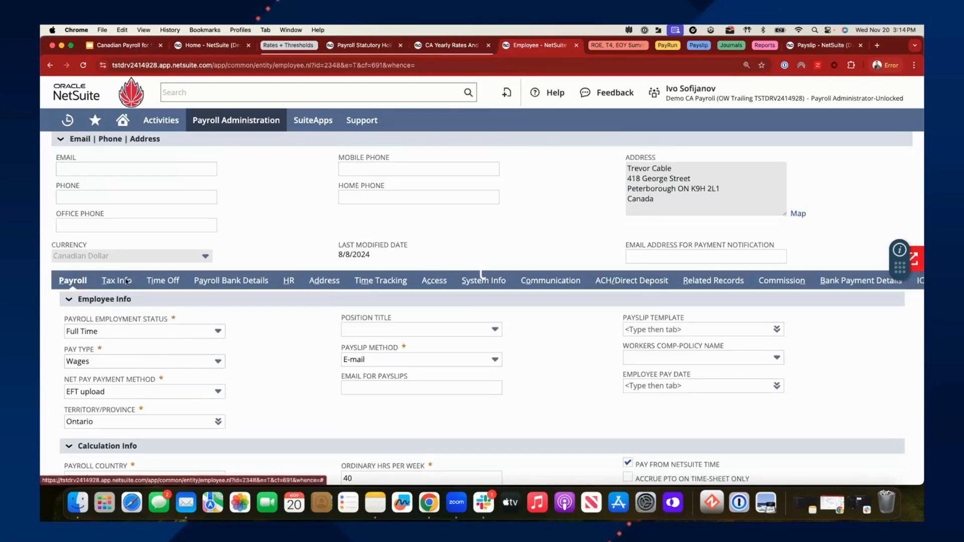
left_click(125, 283)
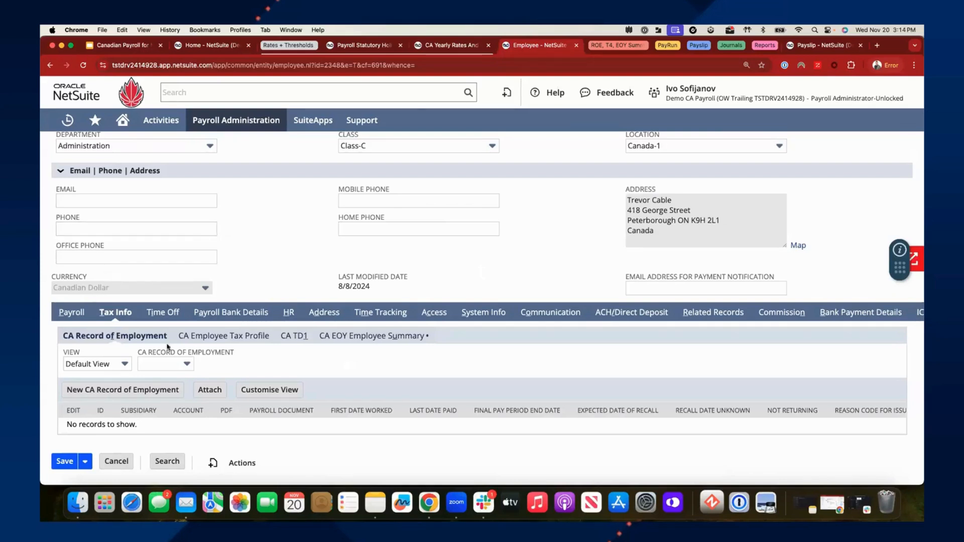
left_click(243, 339)
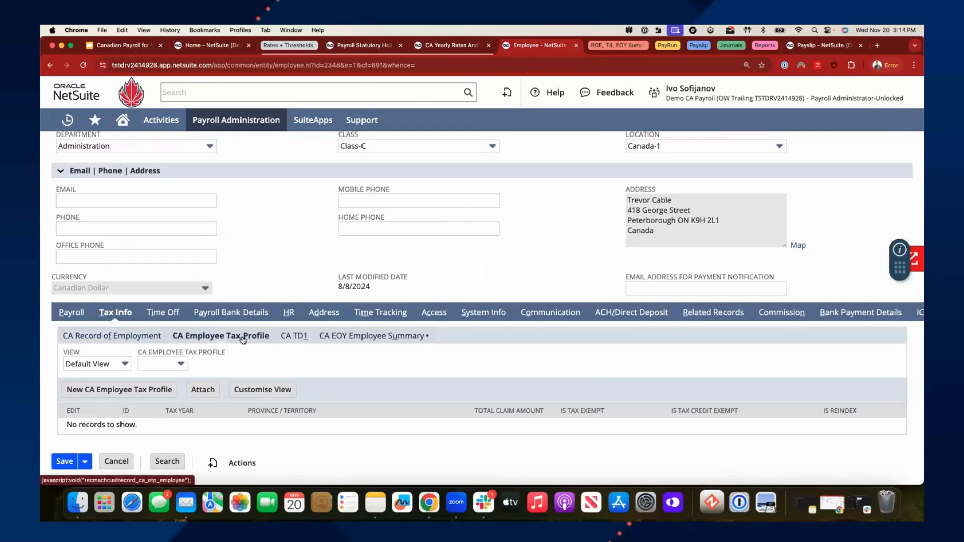
left_click(295, 339)
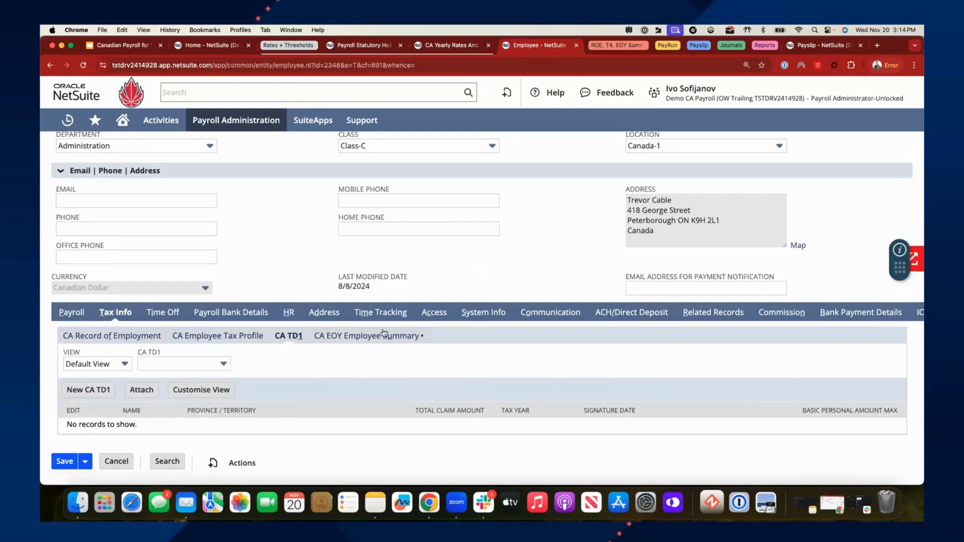
Expand the ROE, T4, EOY Summary tab group and examine the CA Record of Employment list and record ROE0003.
left_click(610, 46)
left_click(533, 45)
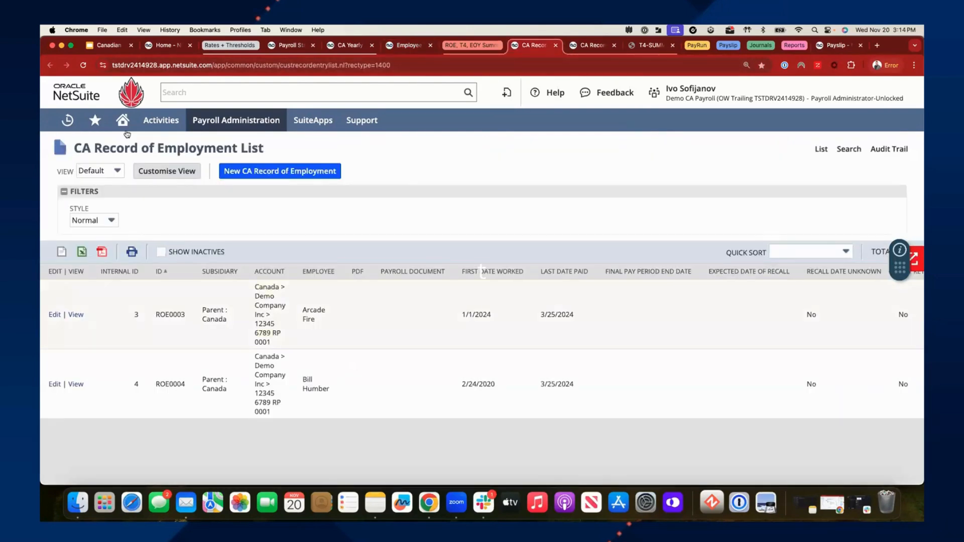
left_click(583, 46)
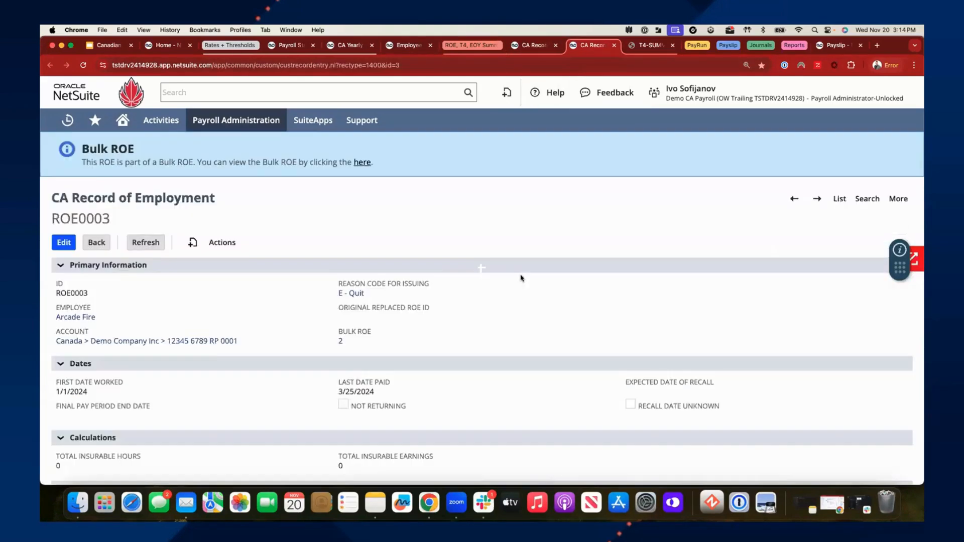
scroll(514, 279, "down", 3)
scroll(513, 279, "up", 2)
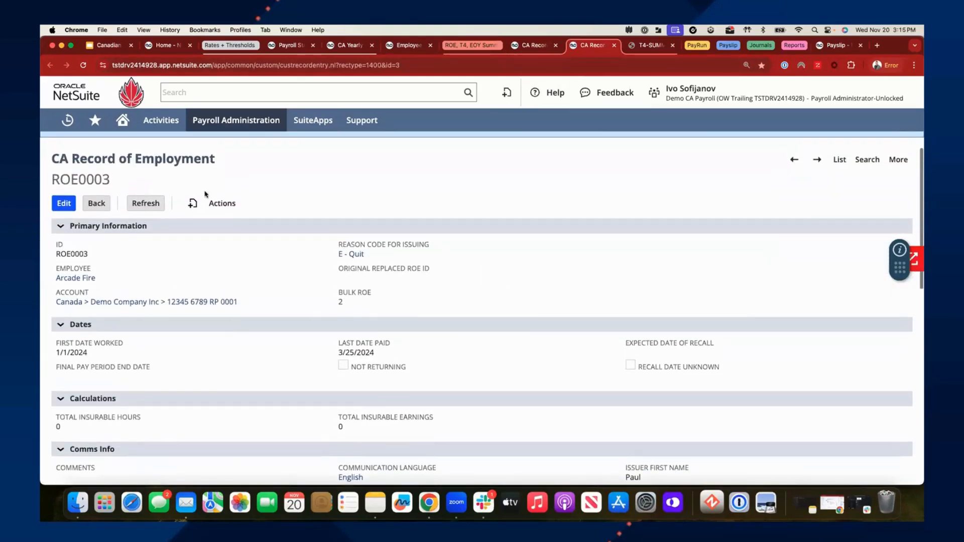
Switch to the T4-SUMMARY-Originals PDF and enlarge it to 110% to read the T4 summary.
left_click(634, 46)
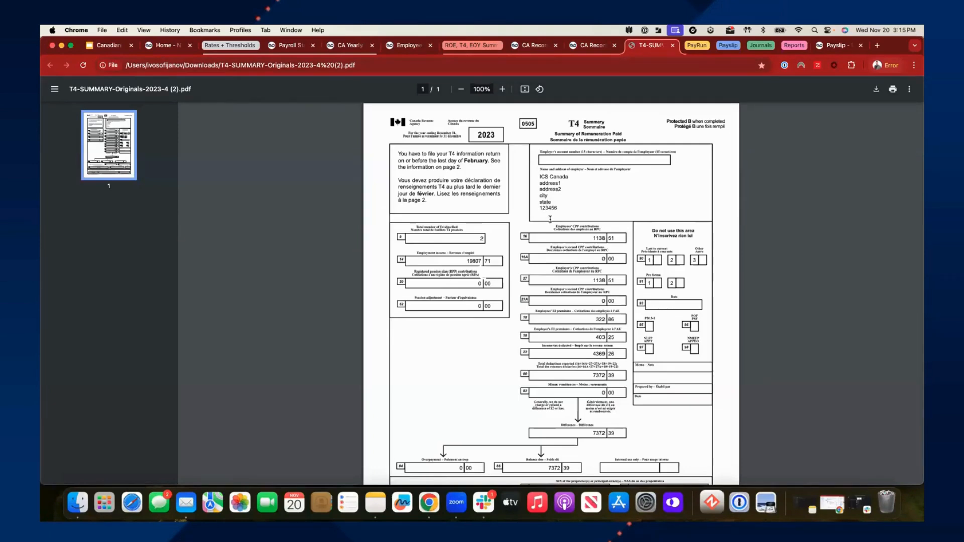
left_click(503, 89)
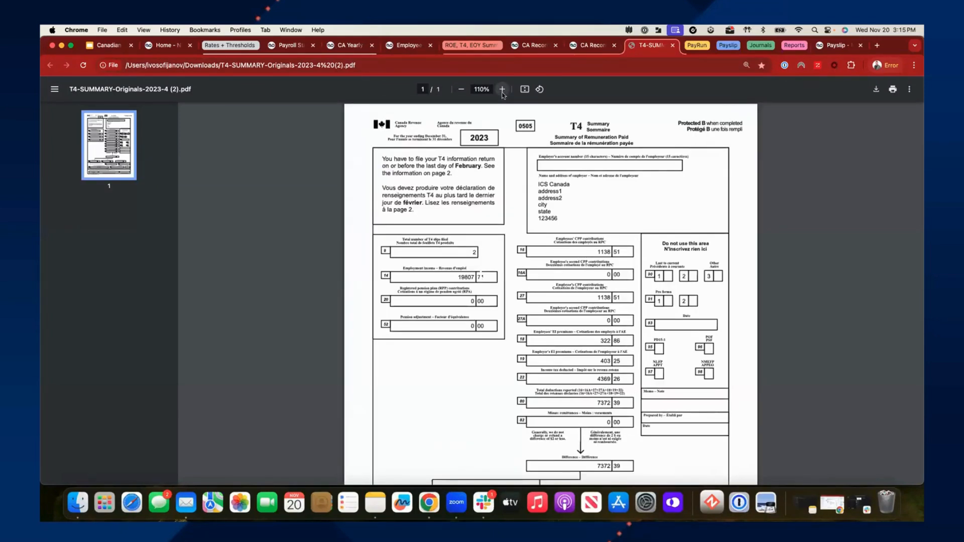
Return to the employee record and examine the time off entitlements, options and leave history records.
left_click(398, 46)
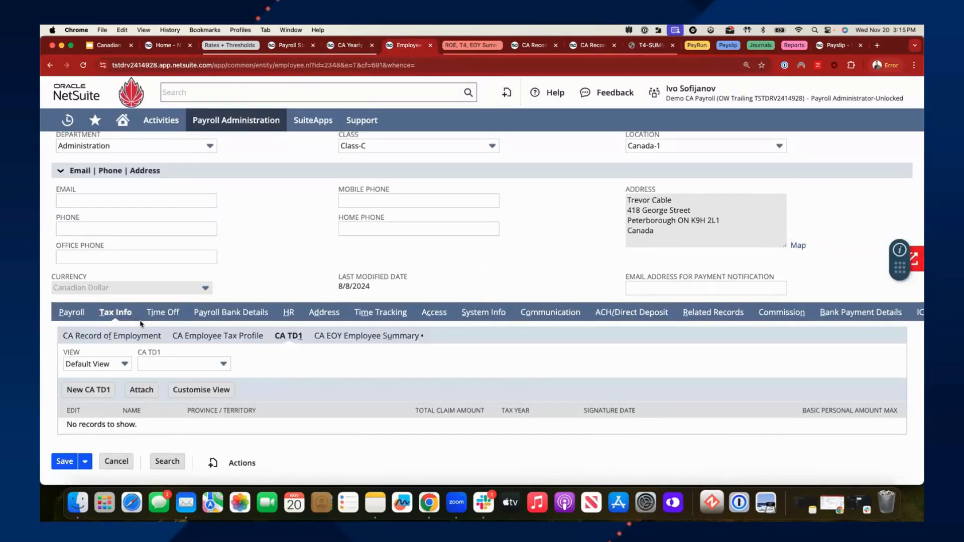
left_click(166, 313)
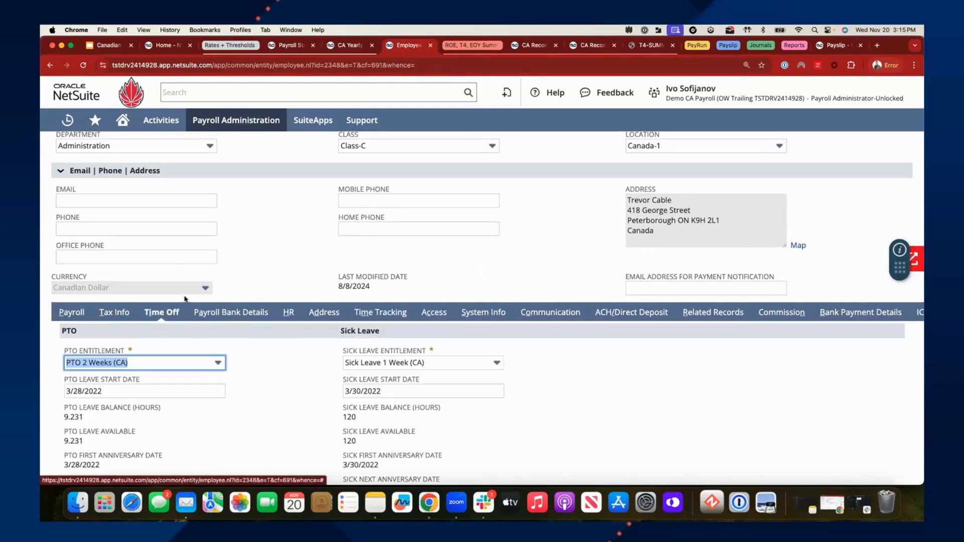
scroll(289, 266, "down", 4)
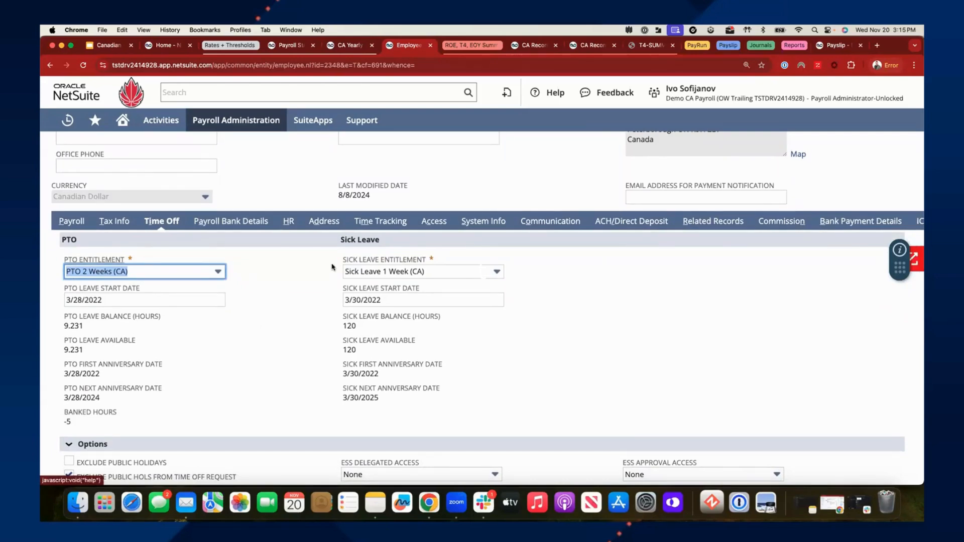
scroll(295, 275, "down", 10)
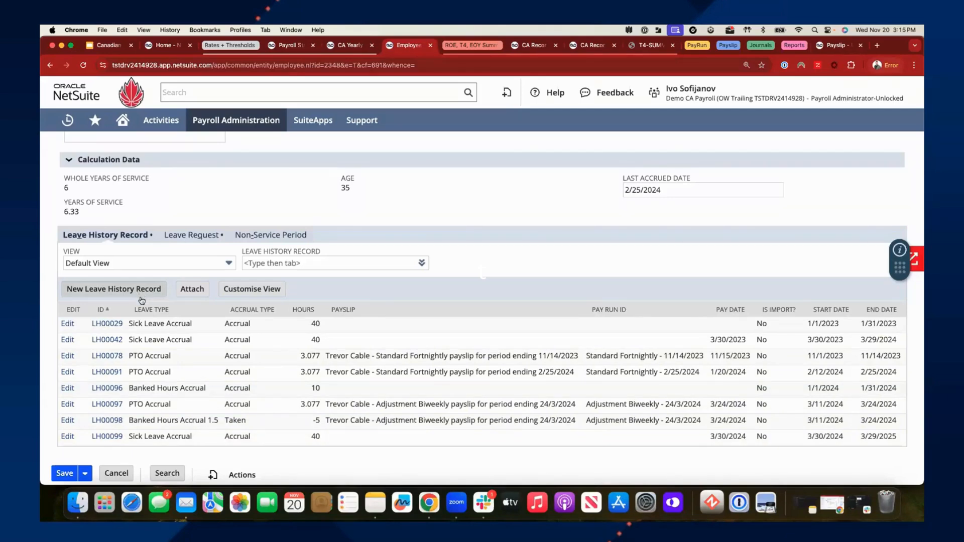
scroll(144, 300, "up", 7)
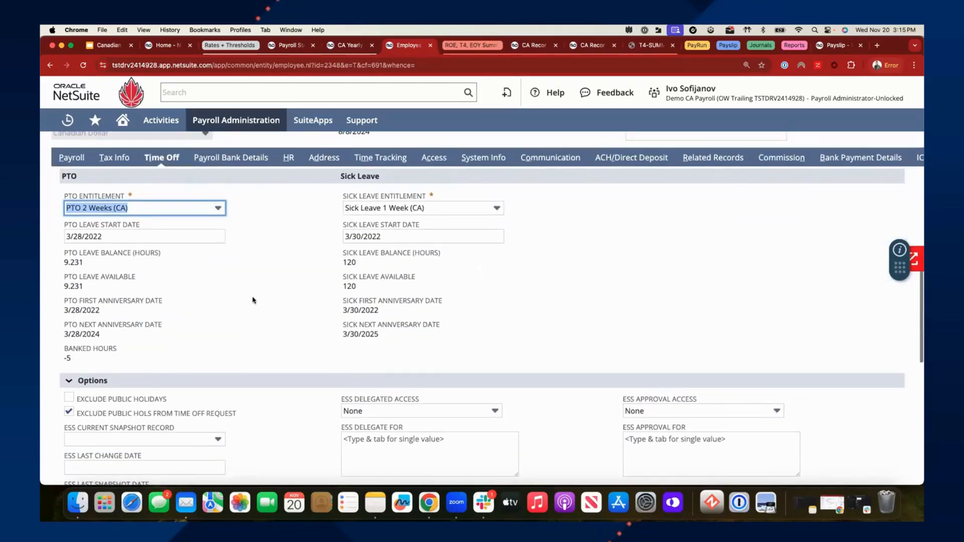
Examine the employee's payroll bank details and HR information, and return to the start of the record.
scroll(266, 312, "up", 1)
left_click(244, 175)
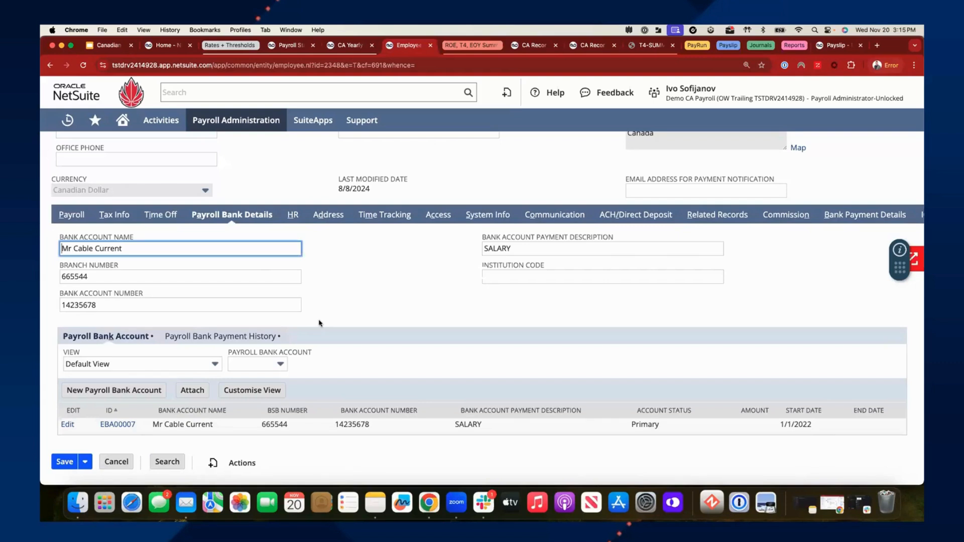
left_click(291, 217)
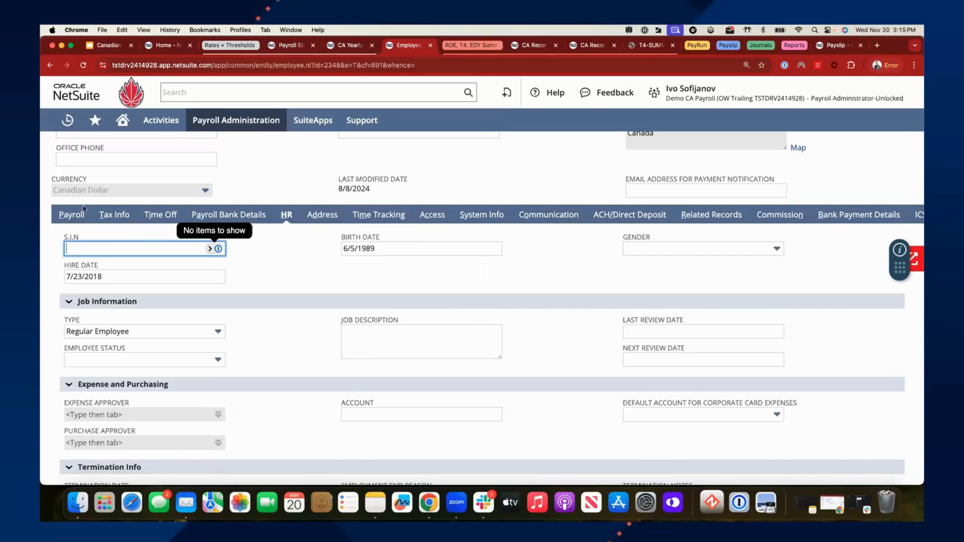
left_click(106, 216)
scroll(267, 263, "up", 10)
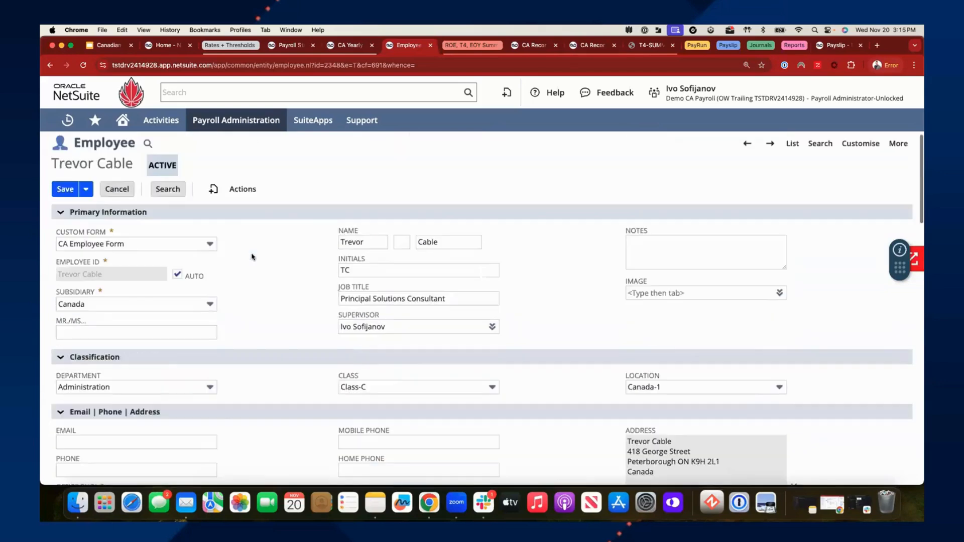
Collapse the ROE, T4, EOY Summary tab group and bring up the Run Payroll page from the PayRun group.
left_click(476, 46)
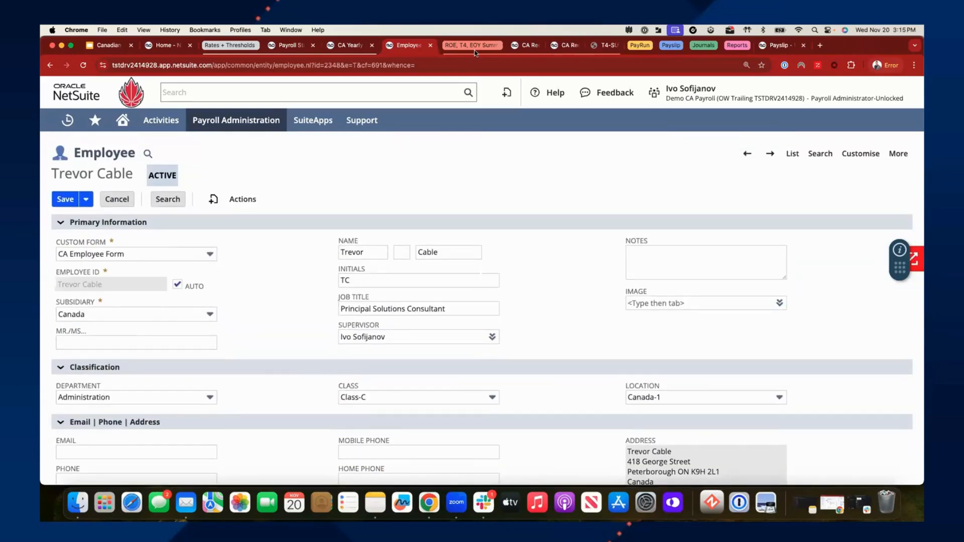
left_click(513, 47)
left_click(481, 46)
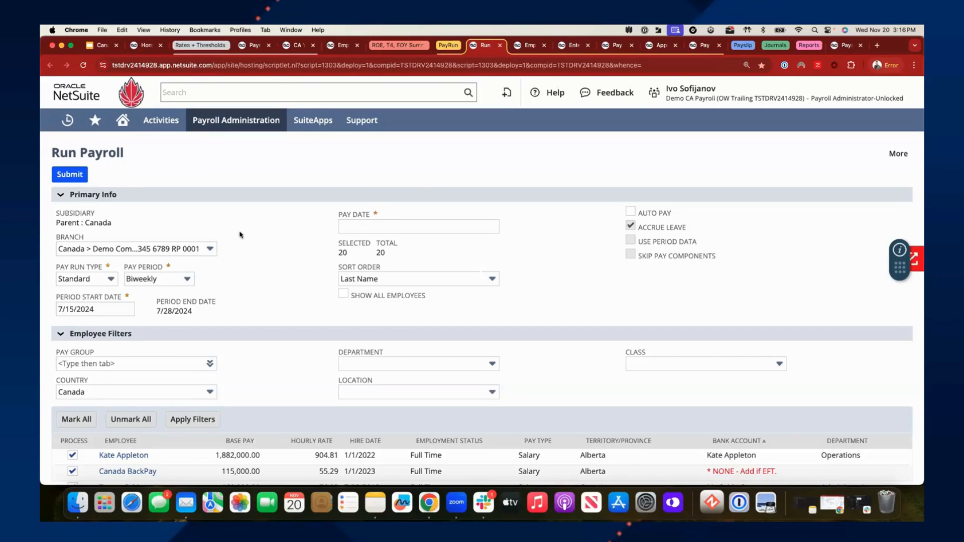
Examine the Run Payroll page's branch, pay run type, pay period, period start date and employee list.
scroll(243, 235, "down", 1)
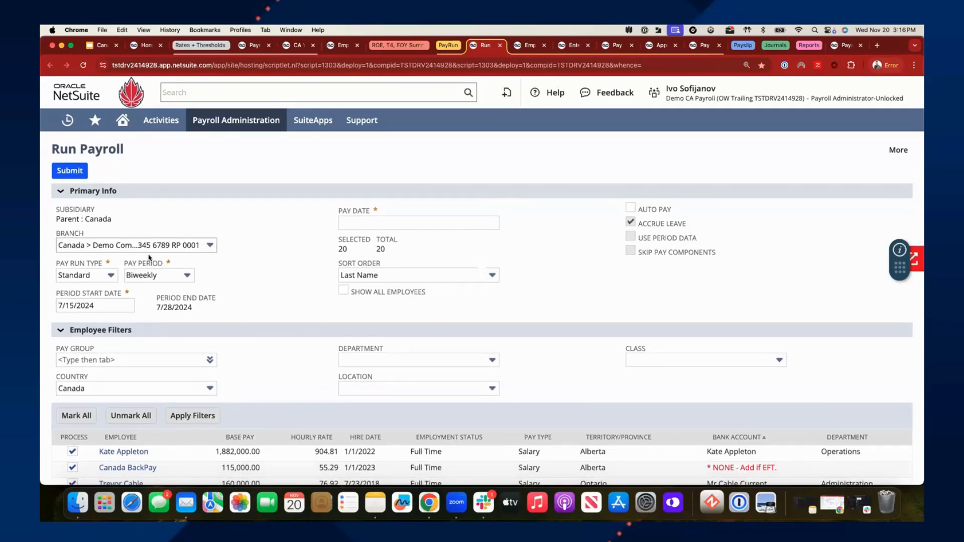
left_click(106, 279)
left_click(164, 281)
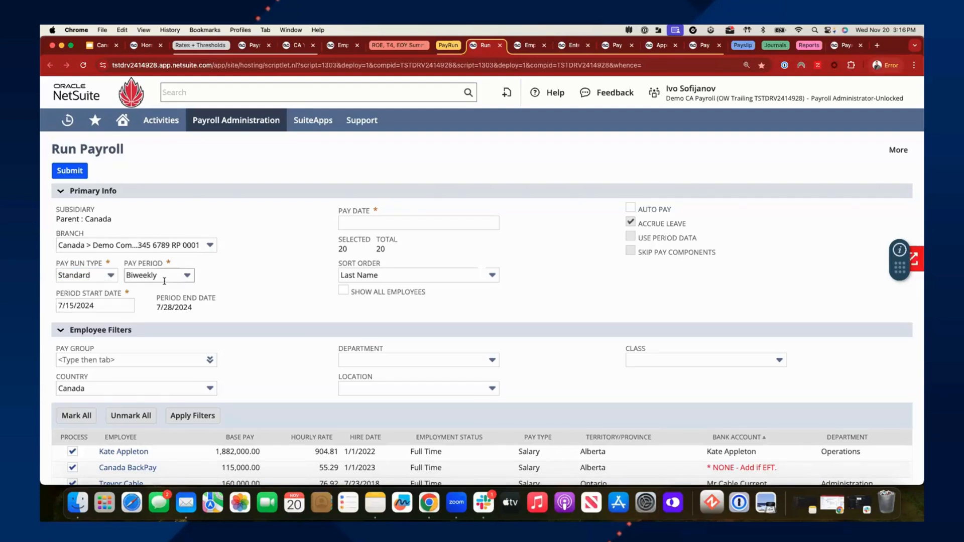
left_click(109, 309)
scroll(165, 267, "down", 5)
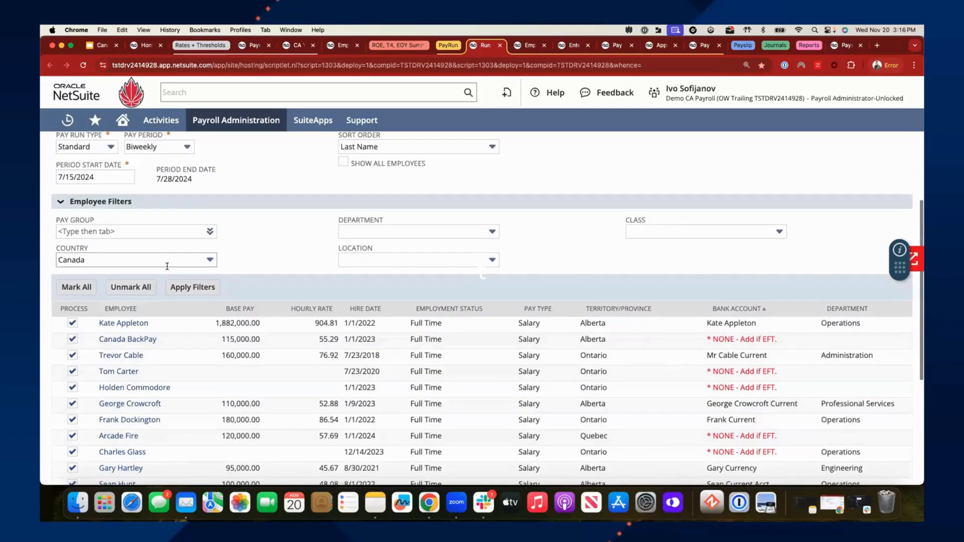
scroll(172, 265, "down", 2)
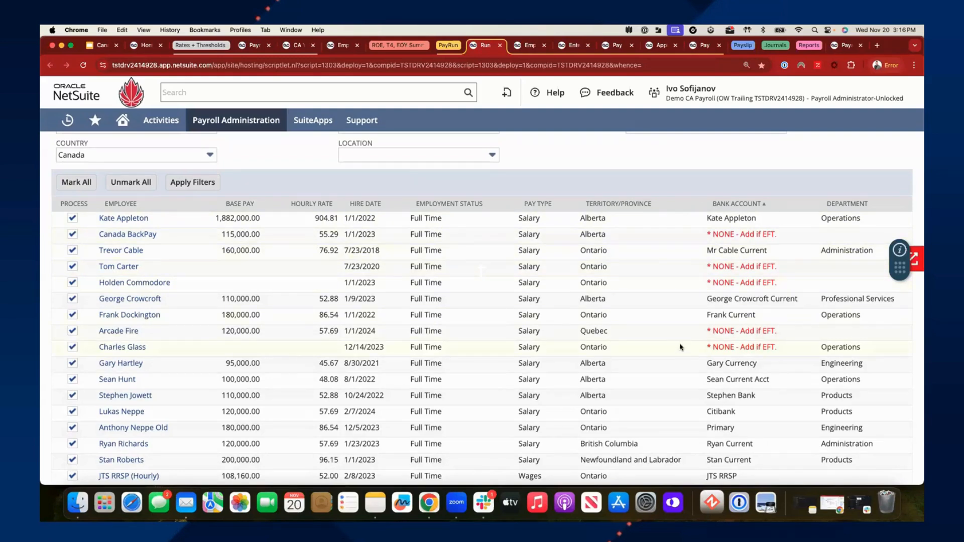
Exclude the second through fifth, eighth and ninth employees in the list from the Run Payroll selection.
left_click(73, 234)
left_click(72, 251)
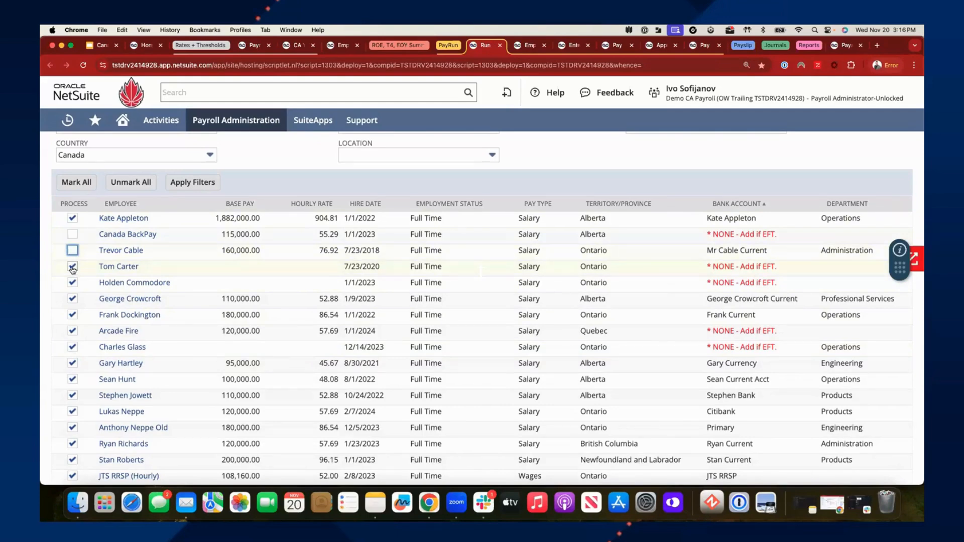
left_click(73, 267)
left_click(72, 283)
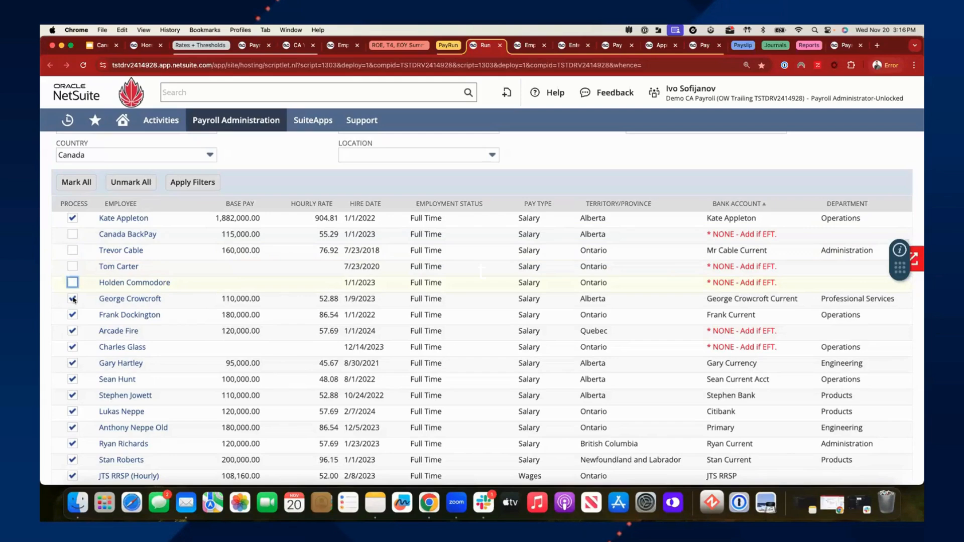
left_click(72, 331)
left_click(72, 347)
scroll(80, 366, "down", 3)
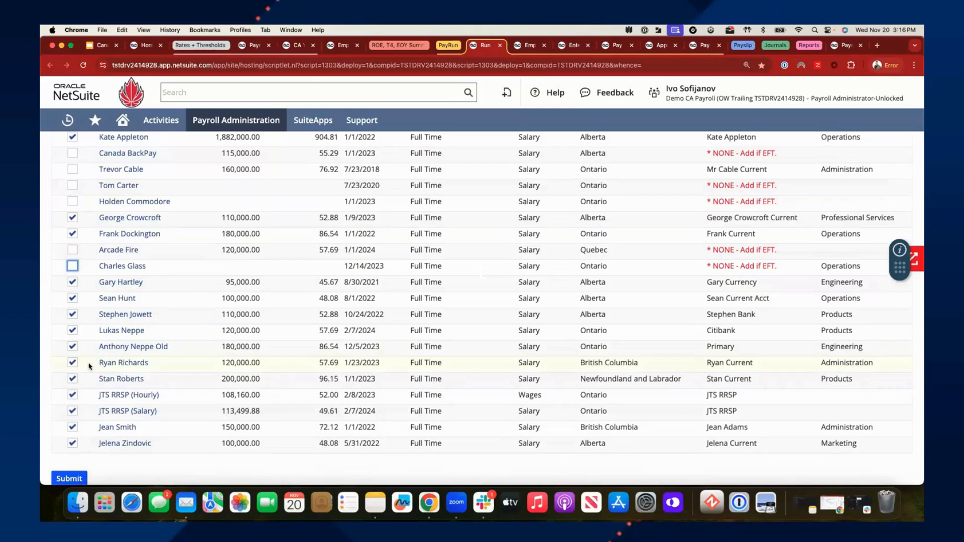
scroll(89, 366, "up", 10)
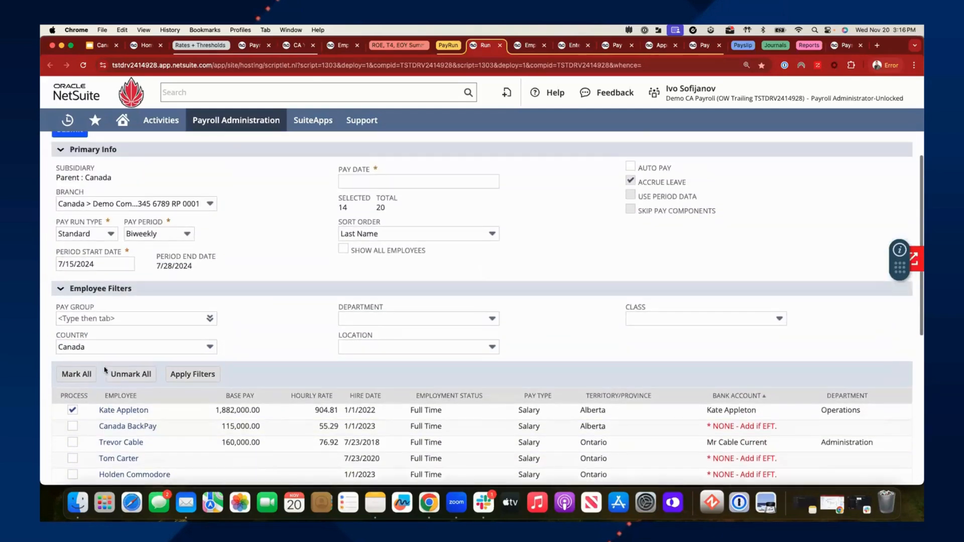
scroll(105, 370, "up", 1)
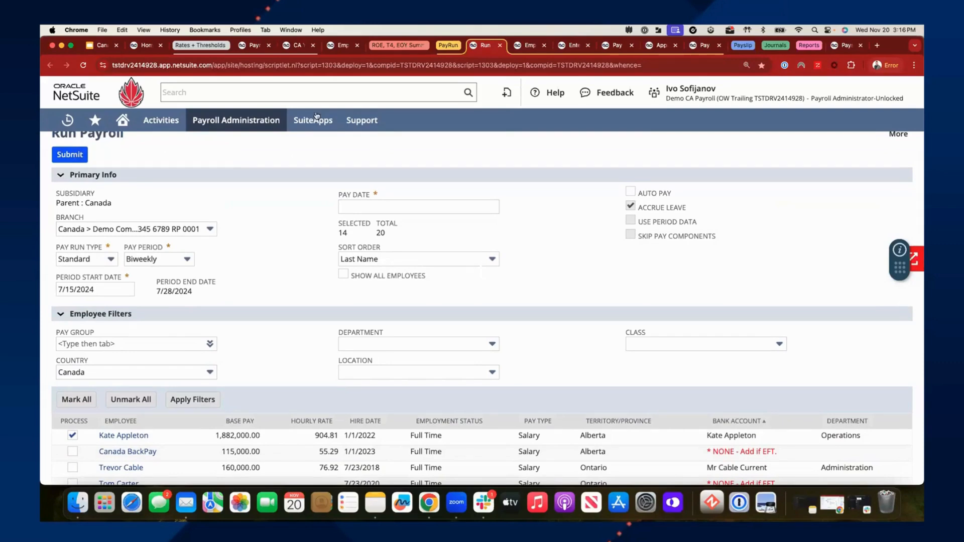
Switch to the Employee Time Entry page and examine the pay run stages and employee hours lines.
left_click(529, 48)
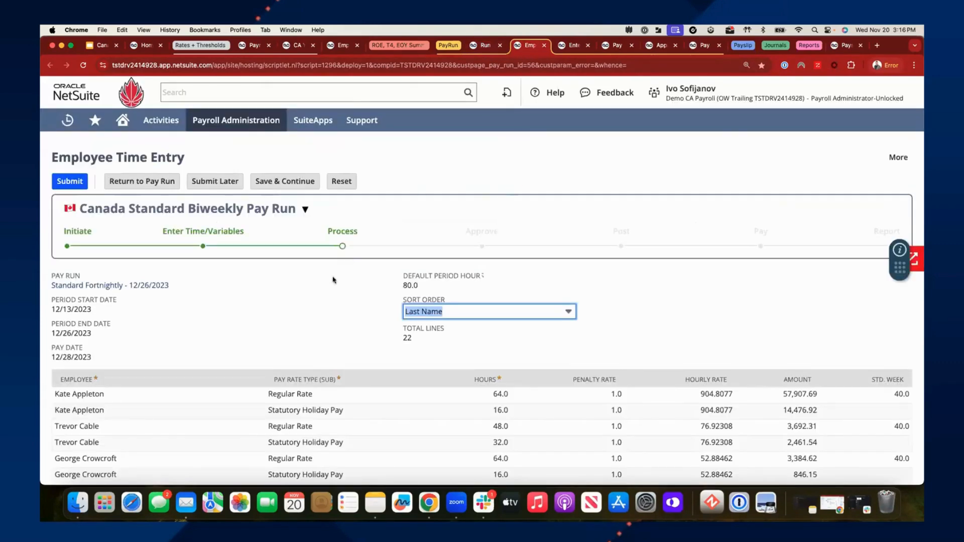
left_click(324, 287)
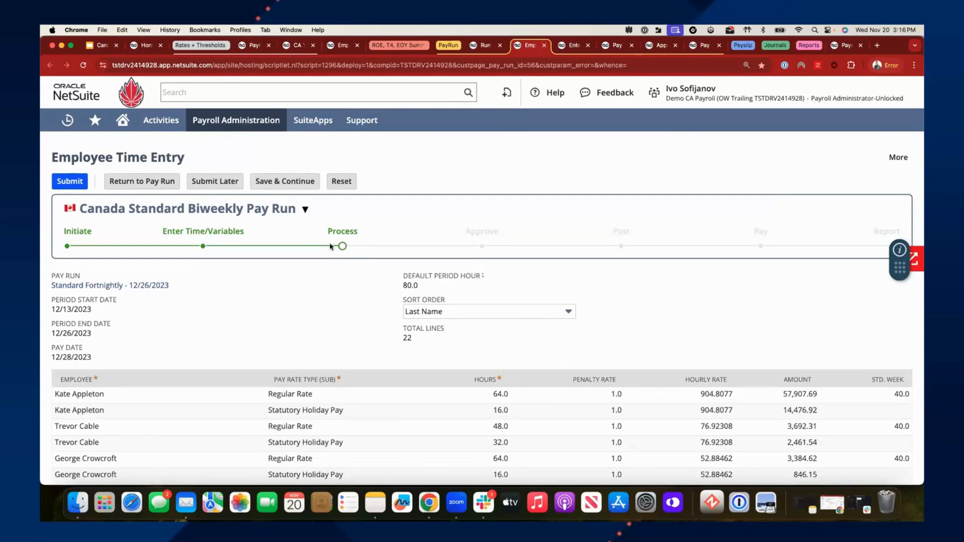
scroll(329, 259, "down", 2)
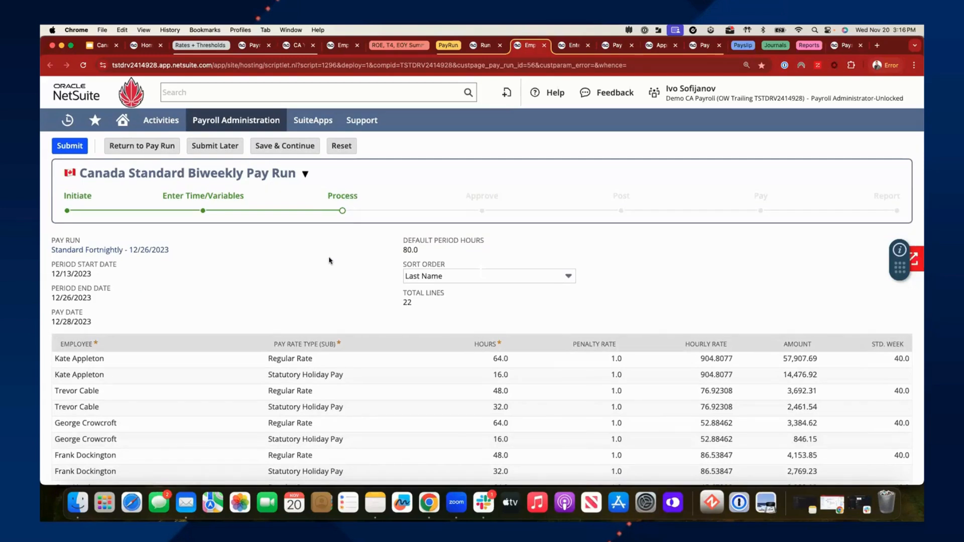
scroll(330, 259, "down", 3)
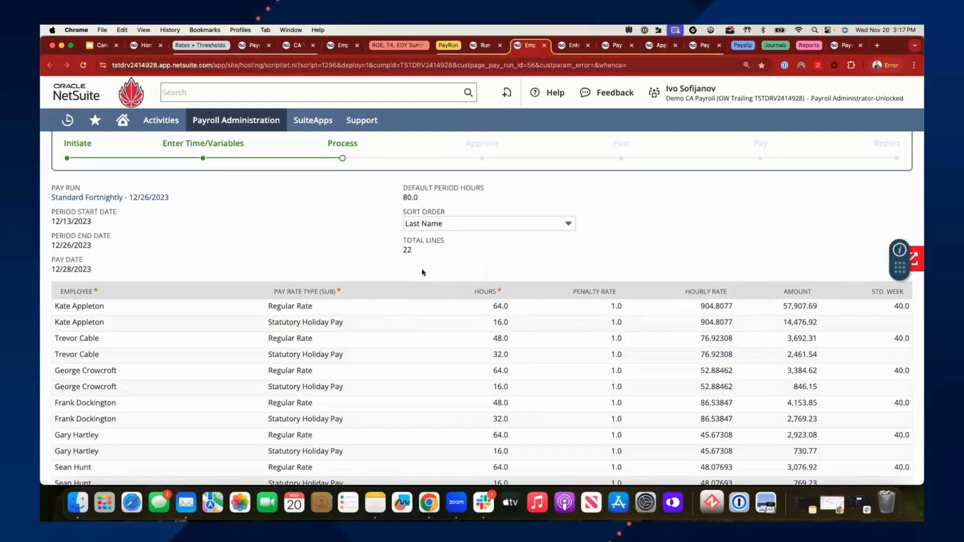
scroll(442, 270, "down", 3)
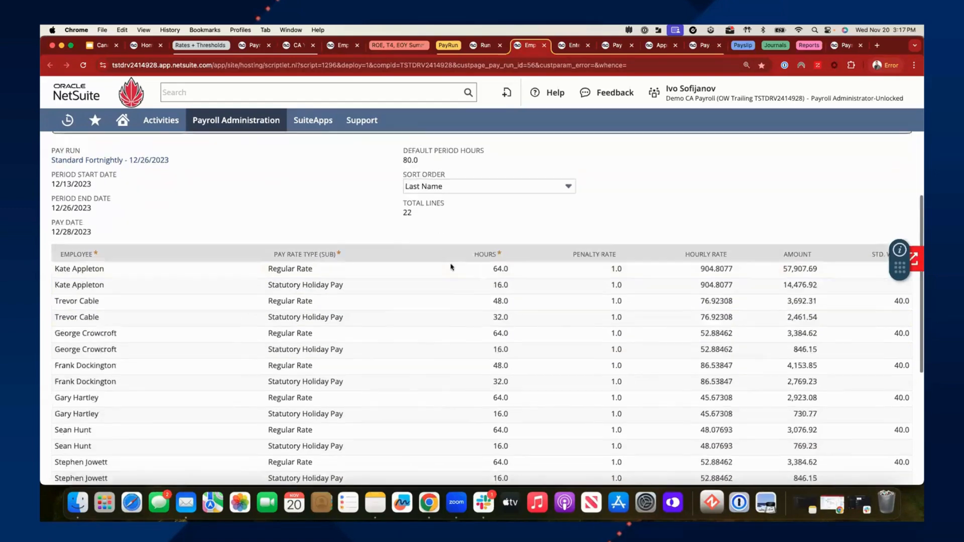
Re-enter the Regular Rate hours of the first employee as 64, accept the line and return to the start of the page.
left_click(498, 237)
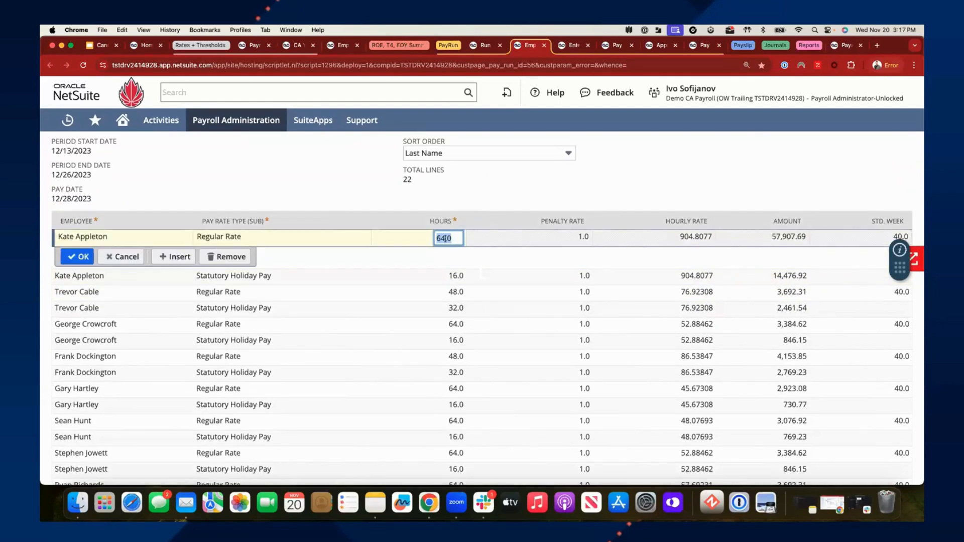
key("BackSpace")
type("7")
key("BackSpace")
type("8")
key("BackSpace")
type("4")
left_click(78, 258)
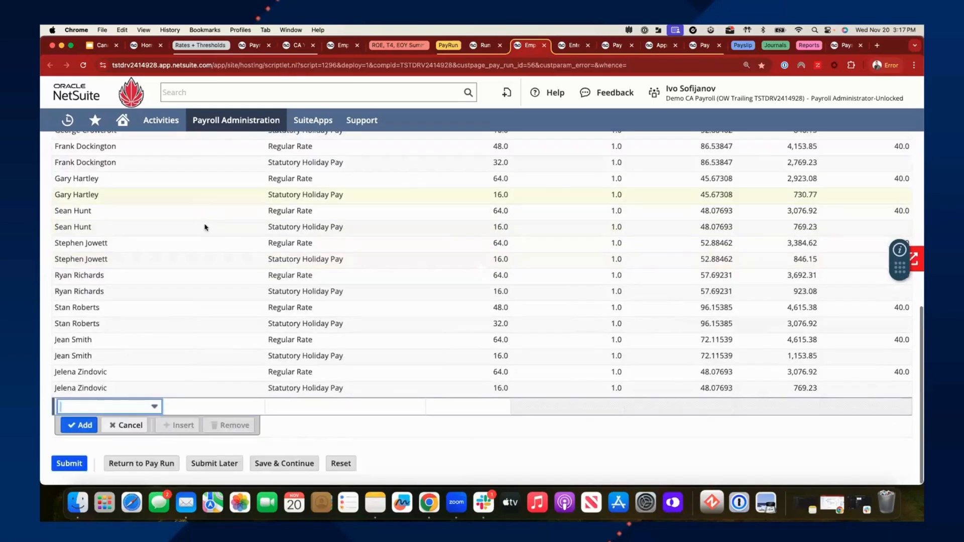
scroll(214, 233, "up", 5)
scroll(214, 233, "up", 2)
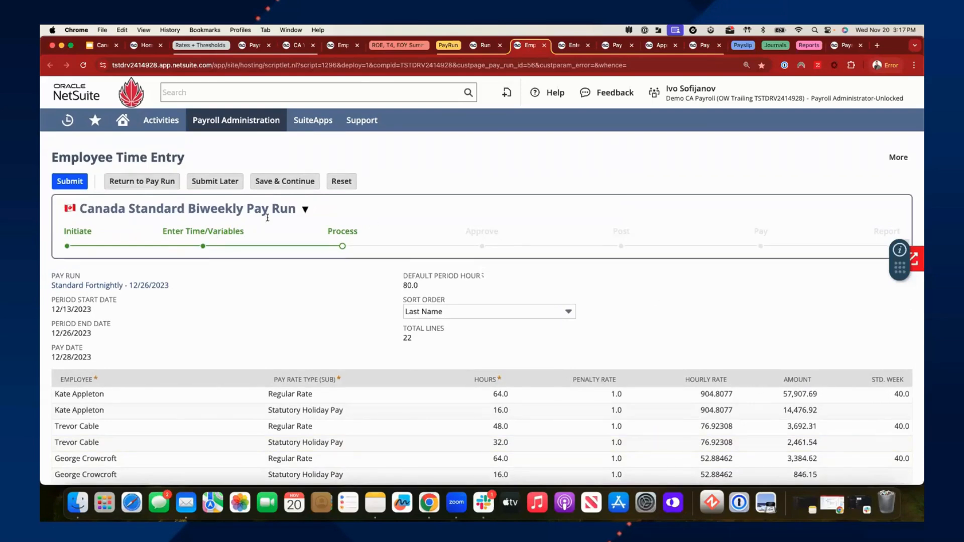
On the Enter Variable Pay Components page, set the Mileage component's quantity to 1,000.
left_click(573, 45)
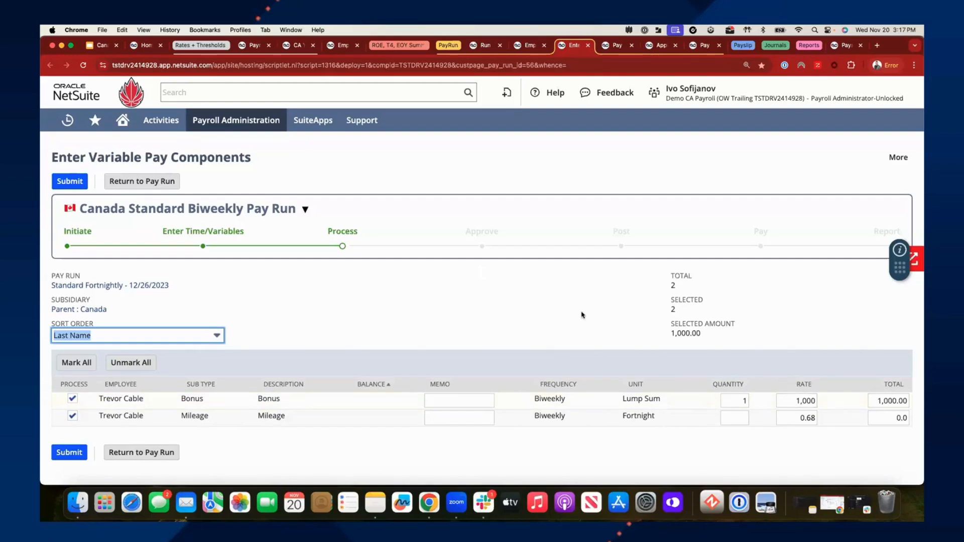
left_click(723, 419)
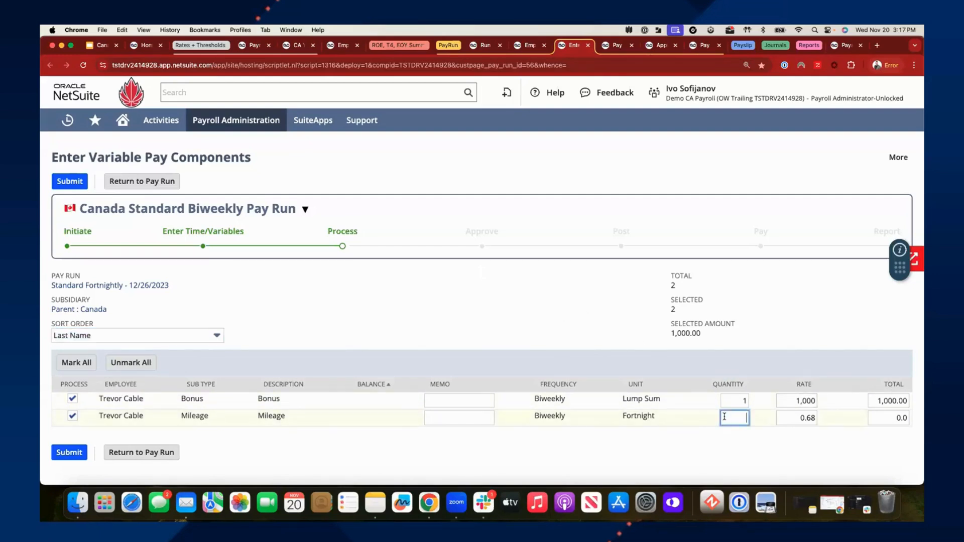
type("1,000")
left_click(733, 438)
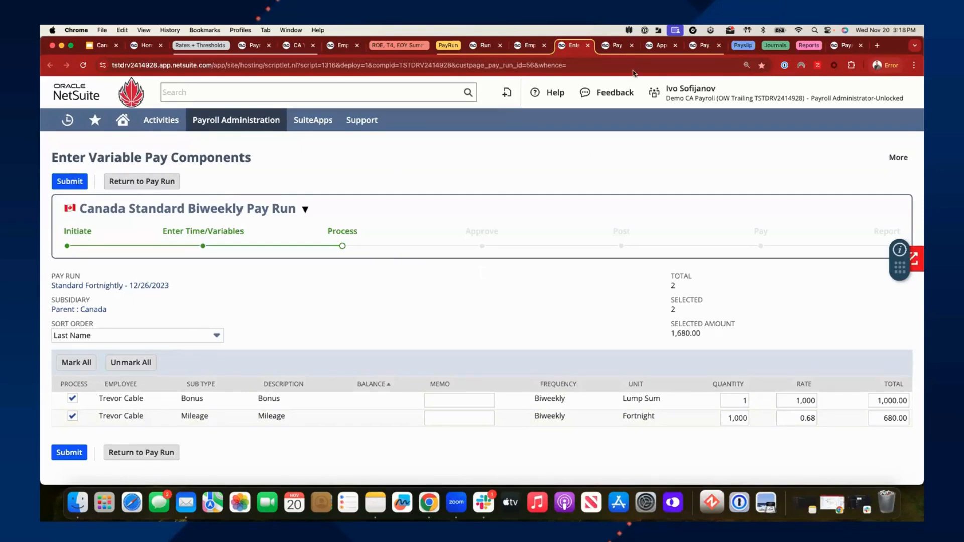
Switch to the Standard Fortnightly - 5/19/2024 pay run and examine its summary of payslip count, pay and taxes.
left_click(614, 46)
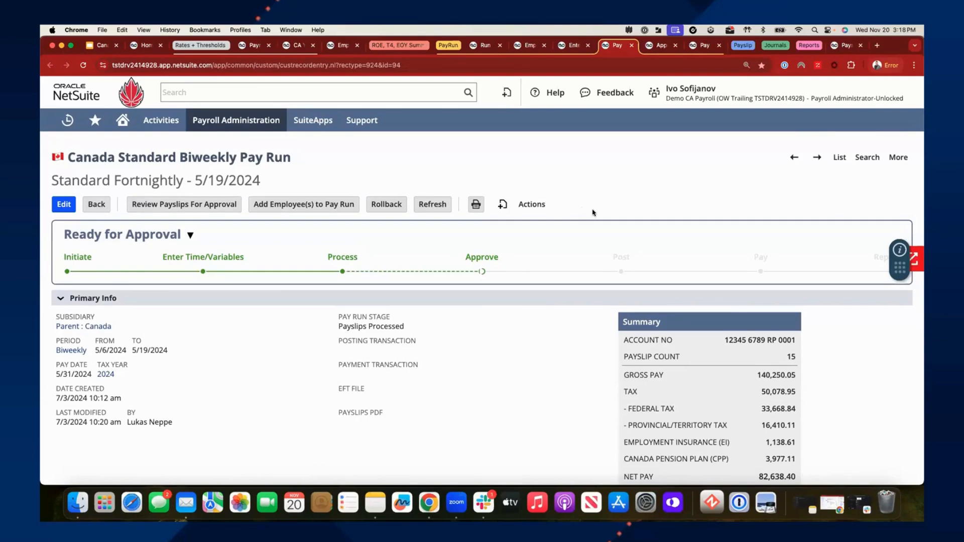
scroll(591, 211, "down", 5)
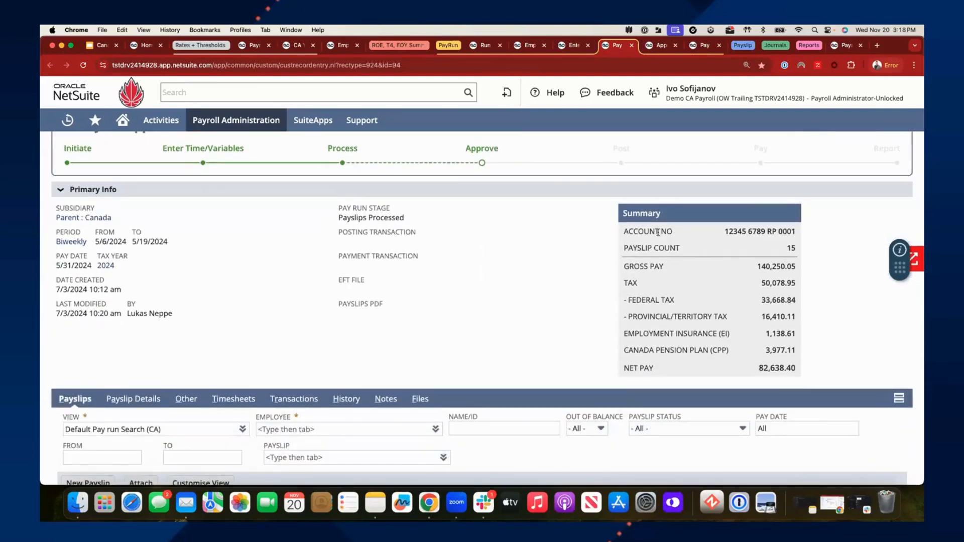
triple_click(658, 232)
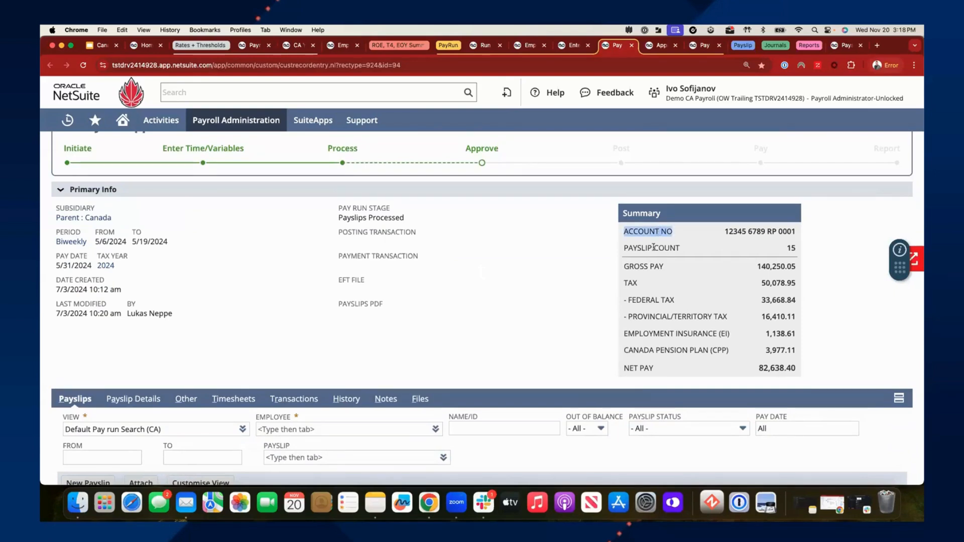
triple_click(658, 248)
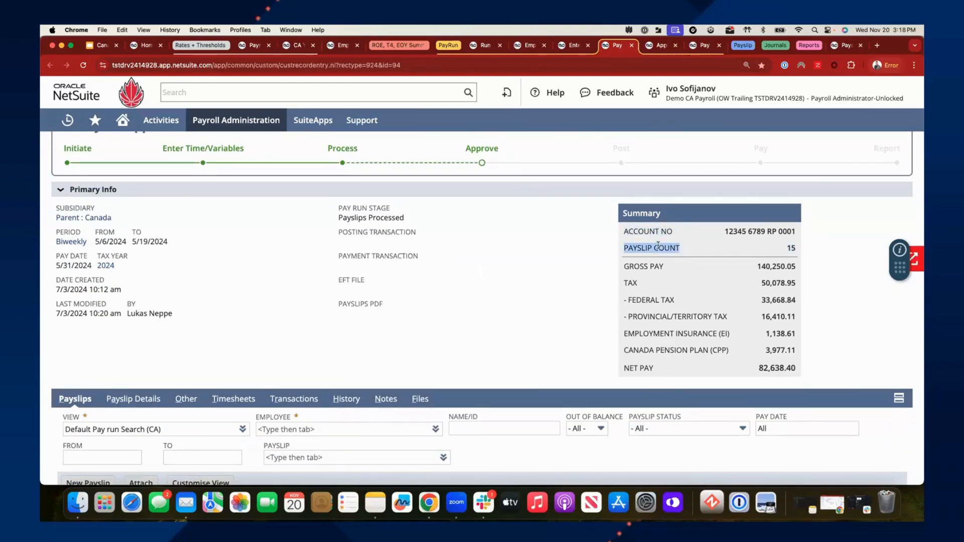
left_click(658, 269)
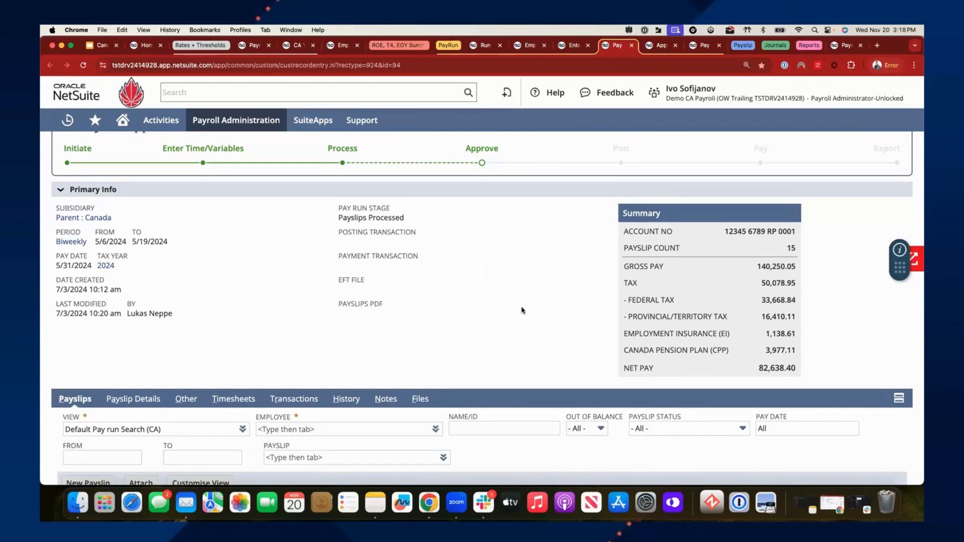
Review the pay run's list of employee payslips through to the Total row.
scroll(395, 255, "down", 5)
scroll(395, 255, "down", 2)
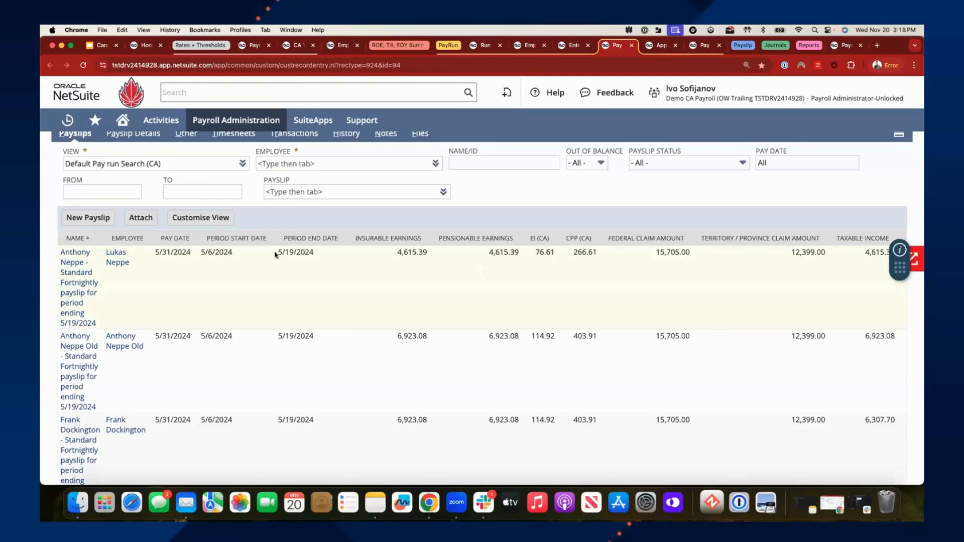
scroll(277, 252, "down", 10)
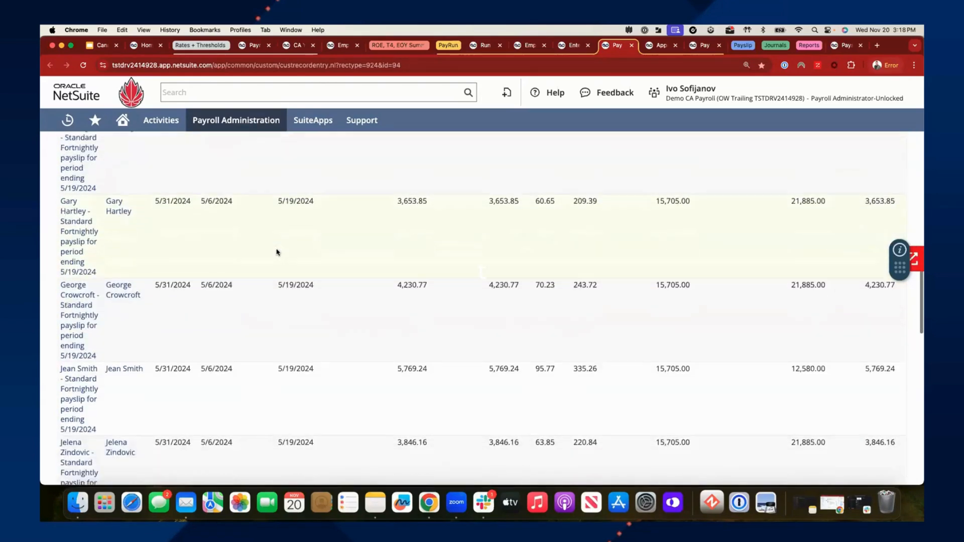
scroll(279, 252, "down", 9)
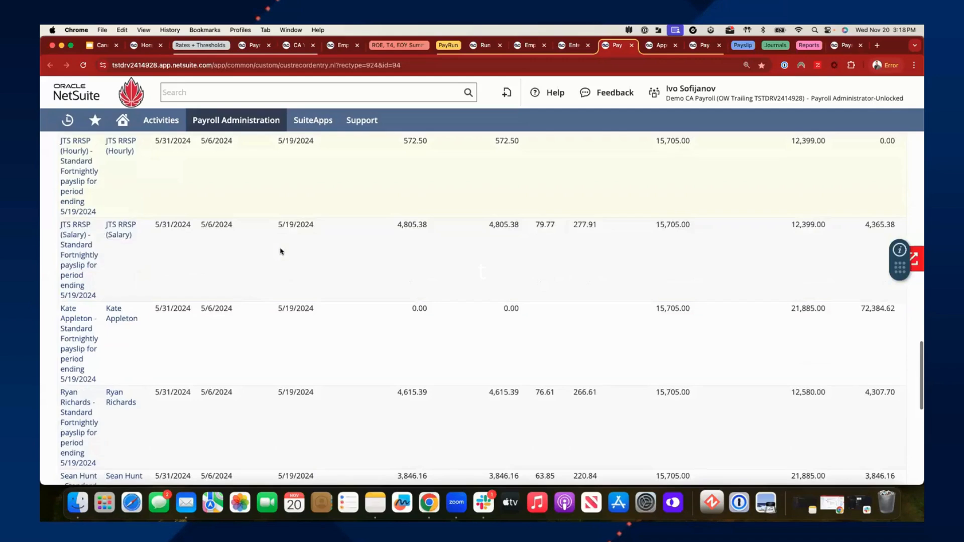
scroll(281, 251, "down", 6)
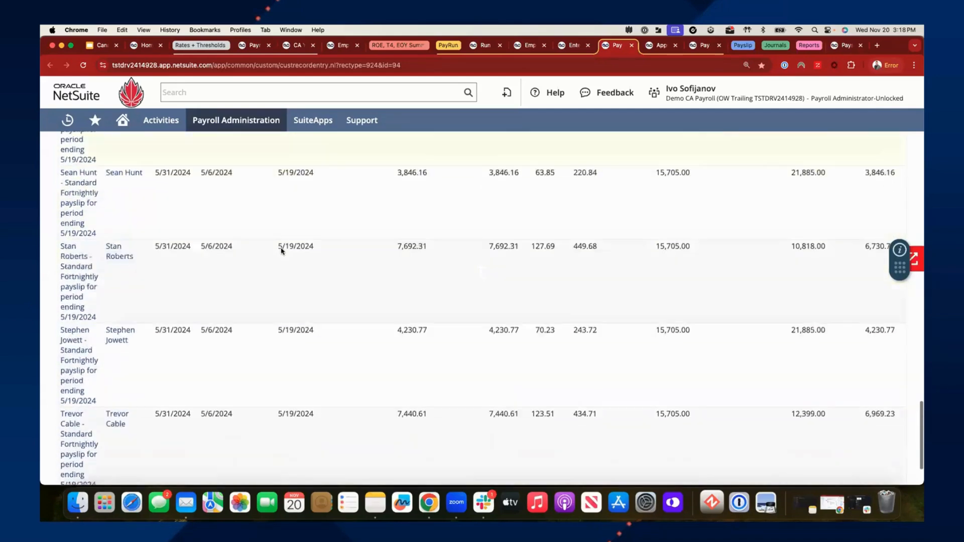
scroll(282, 251, "down", 1)
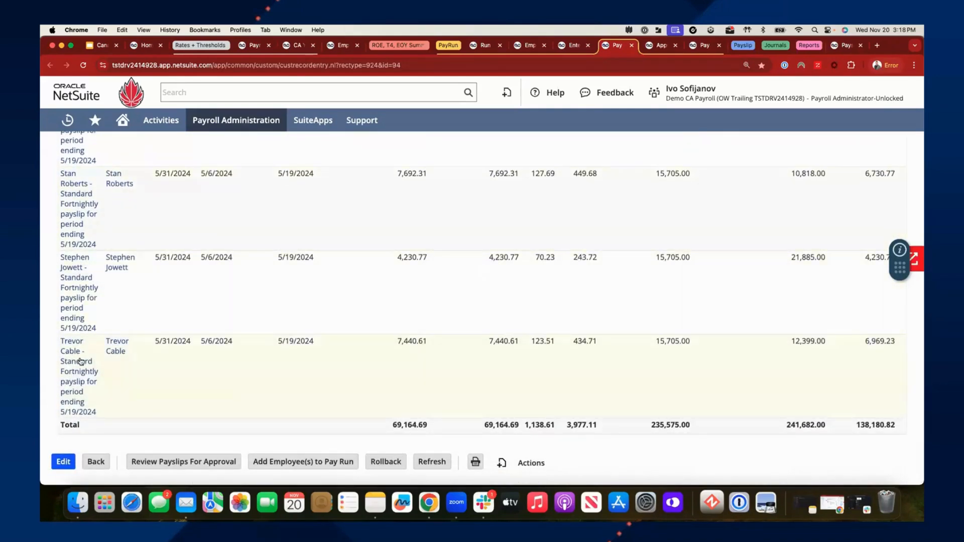
Open the last listed employee's payslip in a new tab and examine its biweekly pay, tax and posting details.
triple_click(79, 360)
right_click(82, 372)
left_click(111, 307)
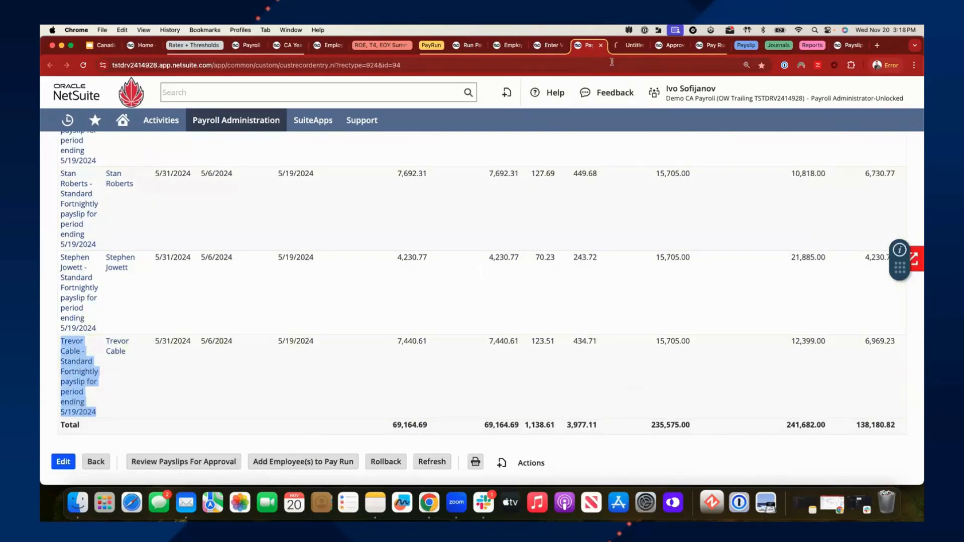
left_click(621, 48)
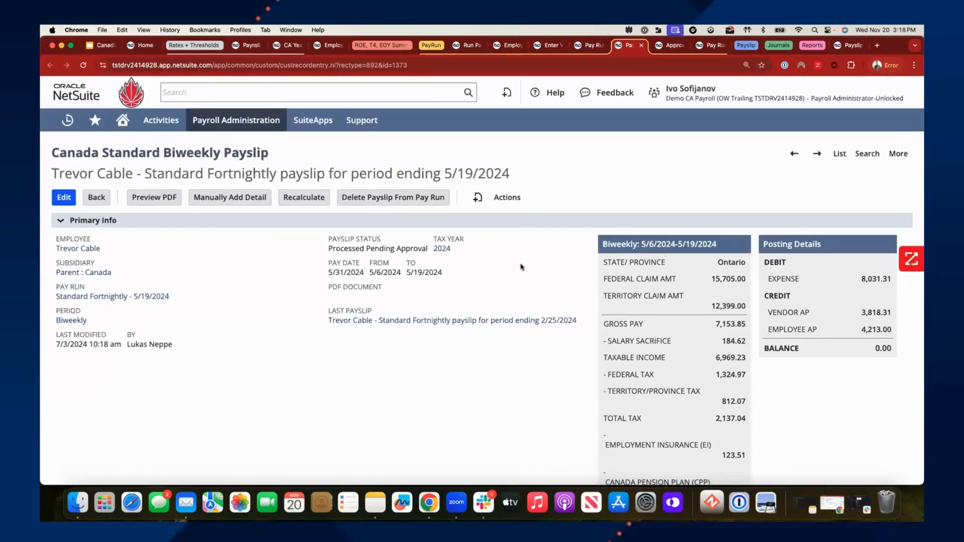
scroll(521, 267, "down", 3)
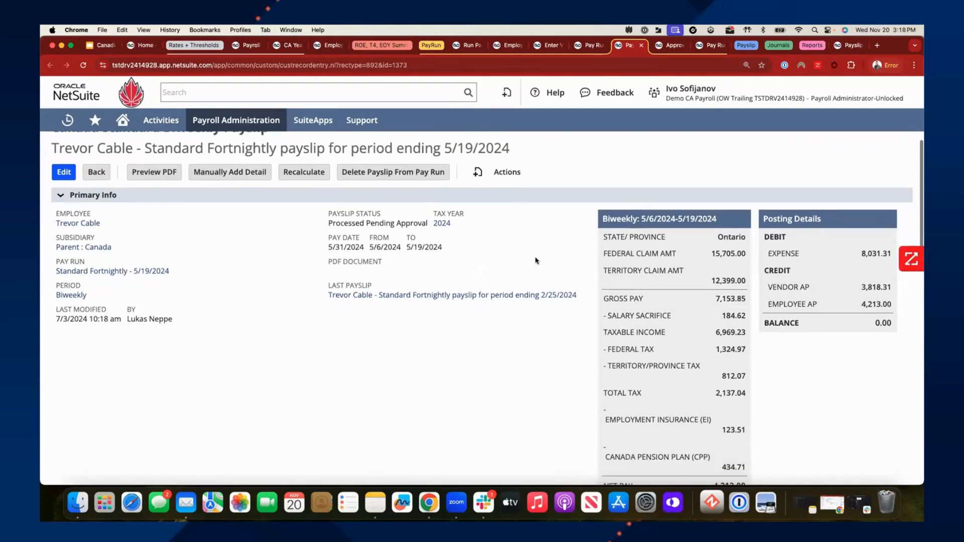
scroll(537, 261, "down", 5)
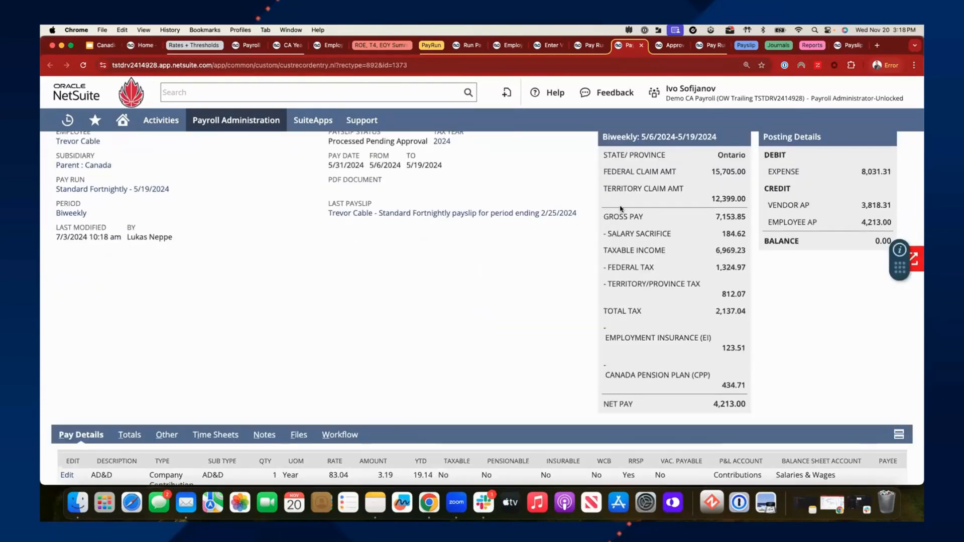
scroll(623, 216, "up", 1)
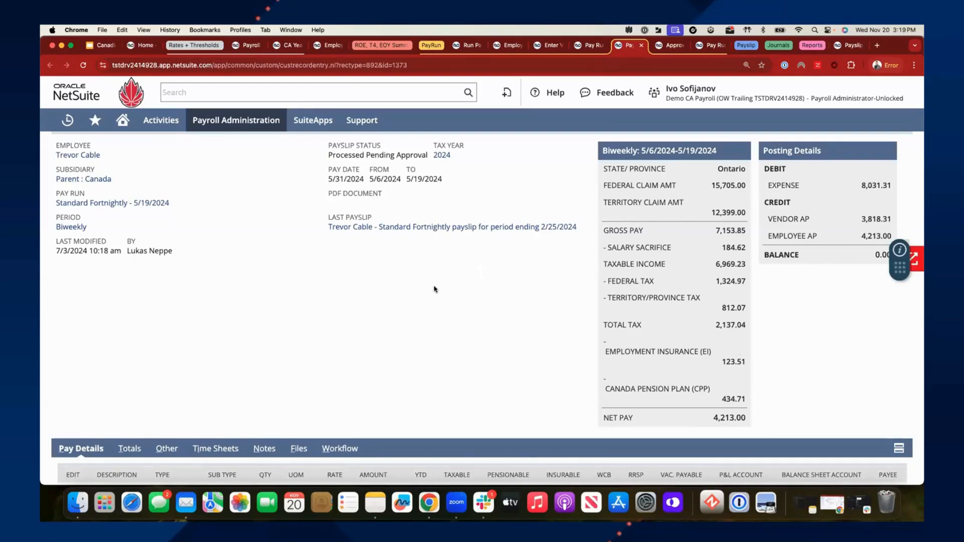
Review the payslip's pay detail lines and open the Bonus line for editing.
scroll(435, 289, "down", 5)
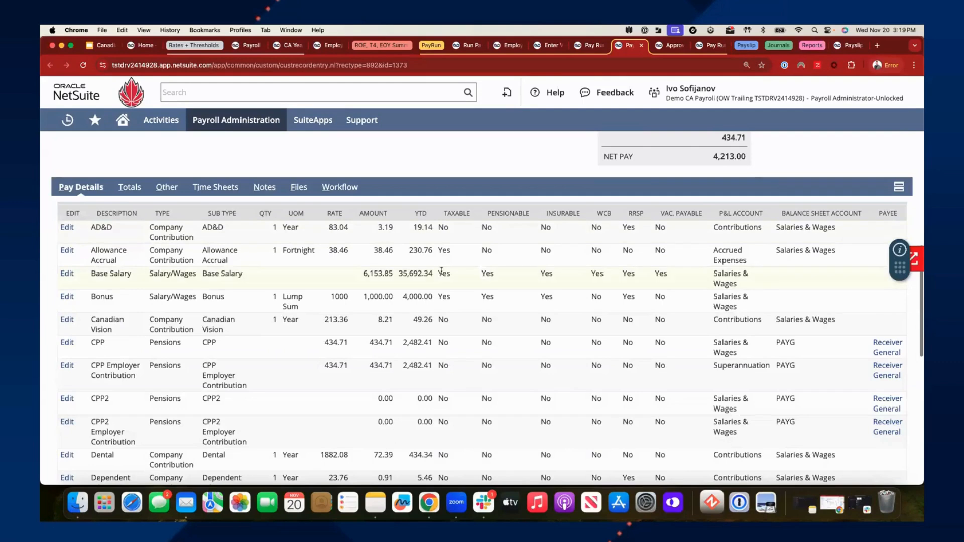
scroll(445, 272, "down", 1)
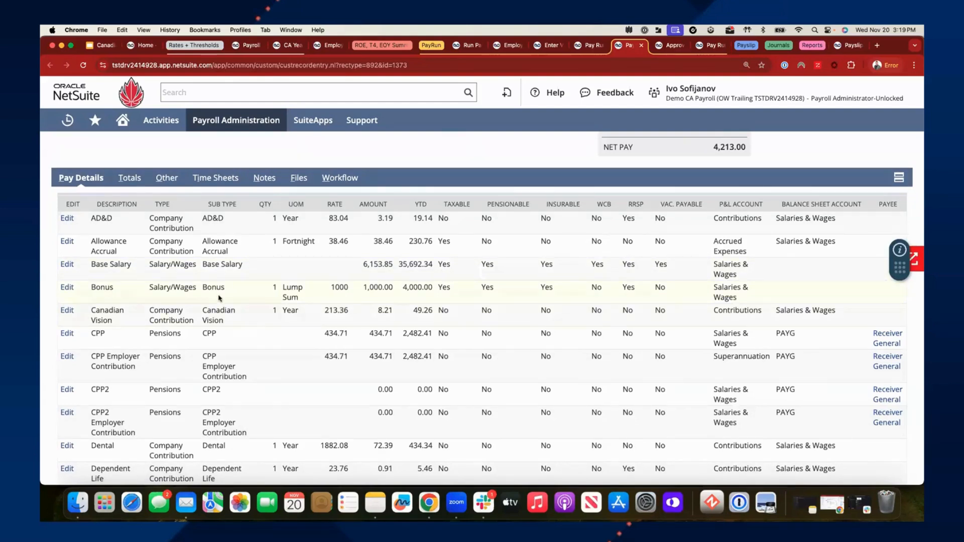
left_click(68, 288)
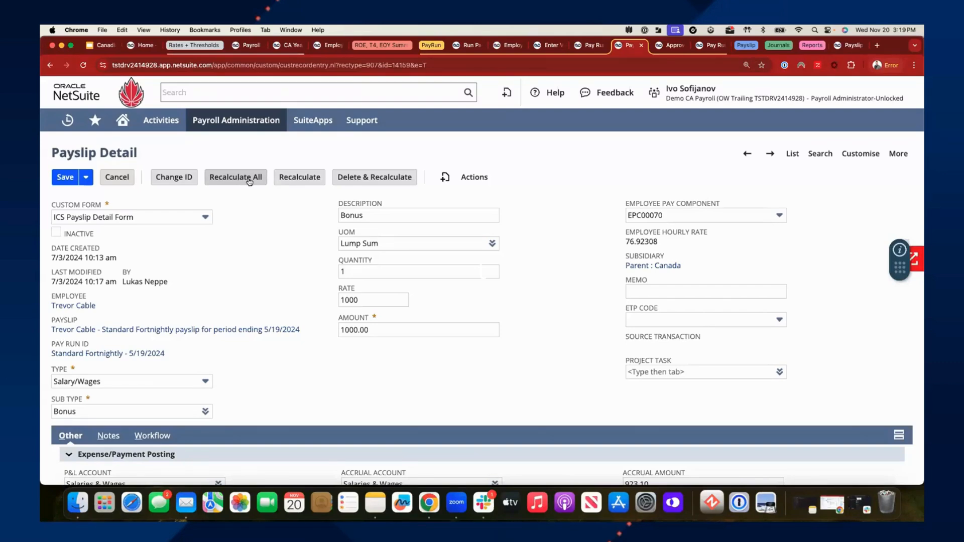
Return to the Standard Fortnightly - 5/19/2024 pay run and examine its approval stage and summary.
left_click(565, 47)
left_click(589, 45)
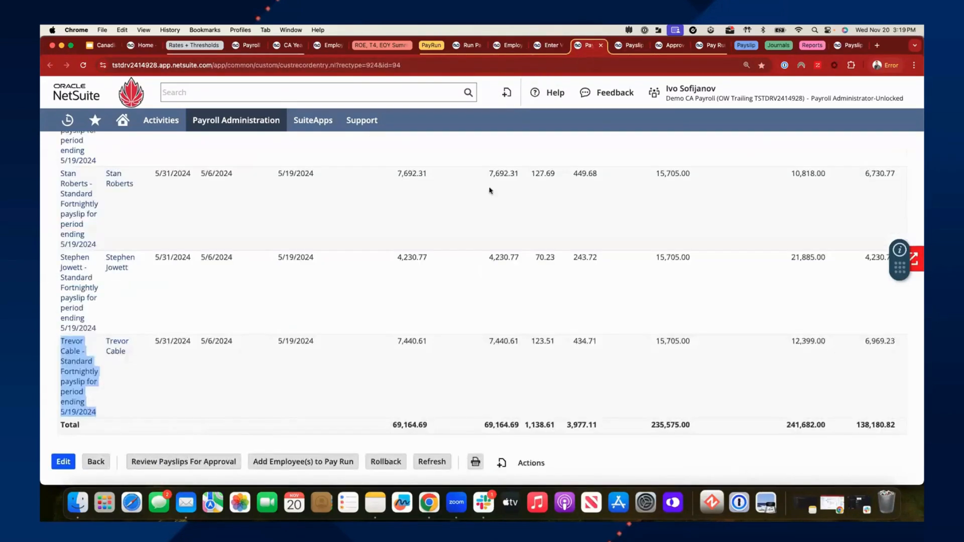
scroll(445, 274, "up", 10)
scroll(450, 276, "up", 10)
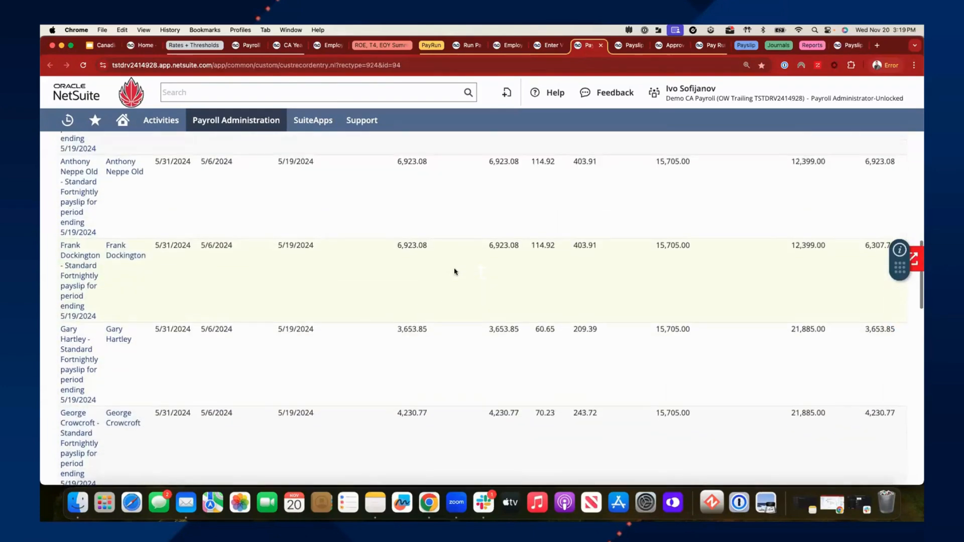
scroll(407, 277, "up", 5)
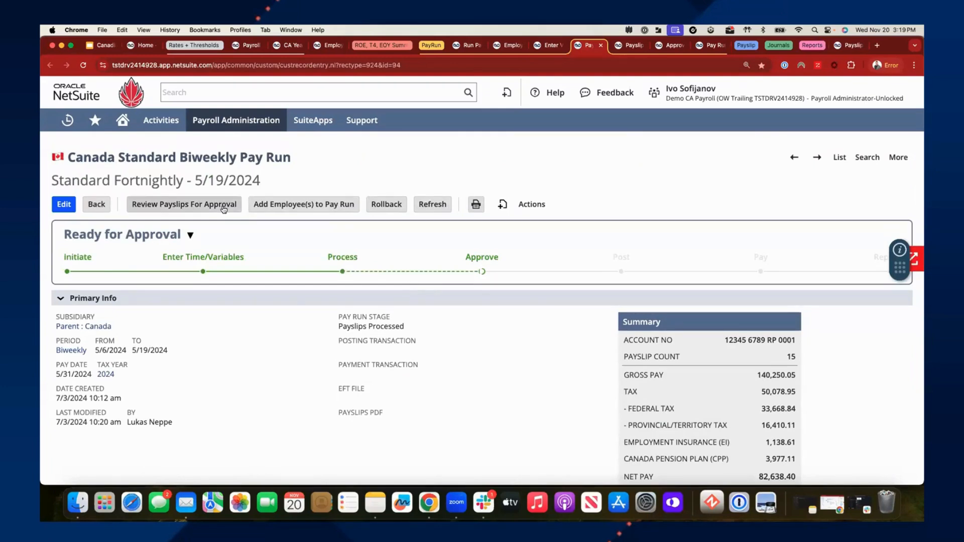
On the Approve Payslips page for the 11/14/2023 pay run, enter the reference note "Payroll for November 20th".
left_click(672, 46)
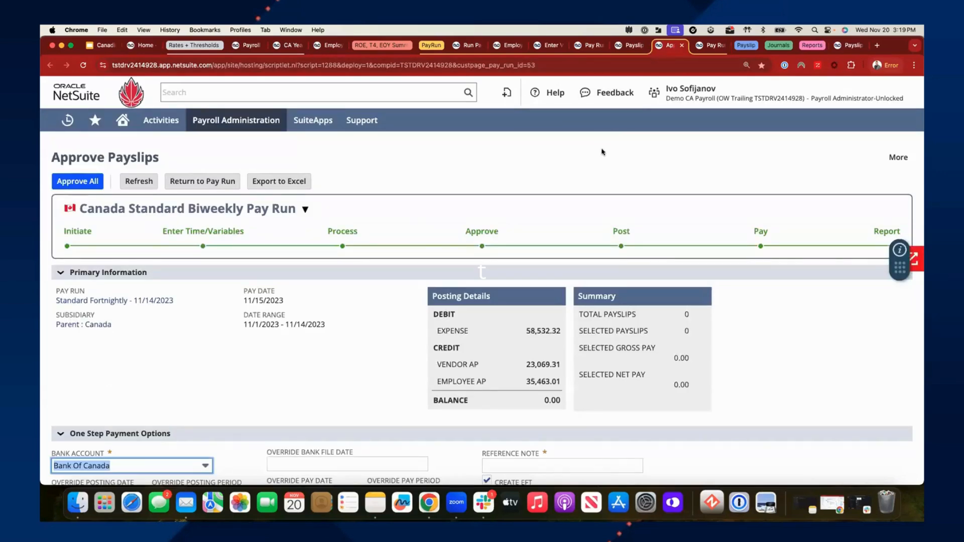
scroll(603, 152, "down", 2)
scroll(339, 293, "down", 3)
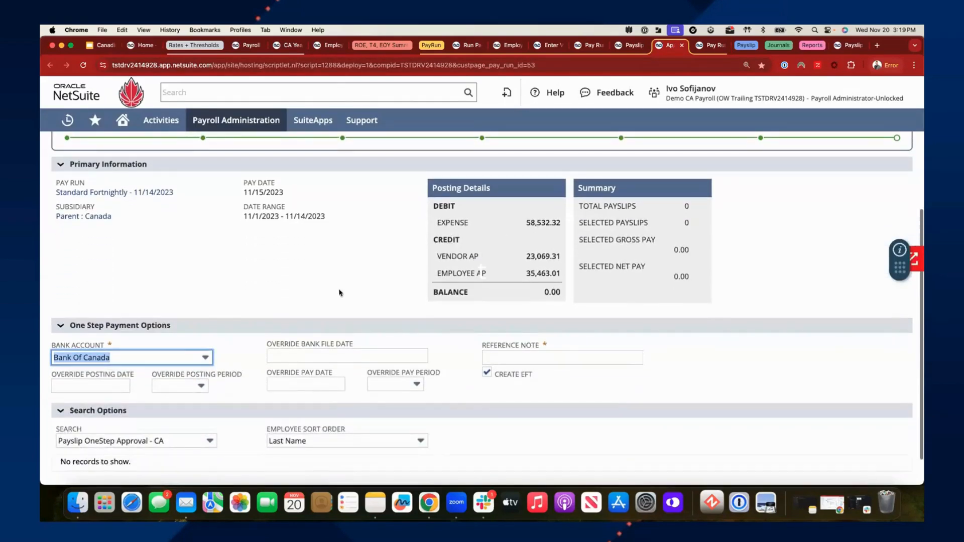
left_click(501, 360)
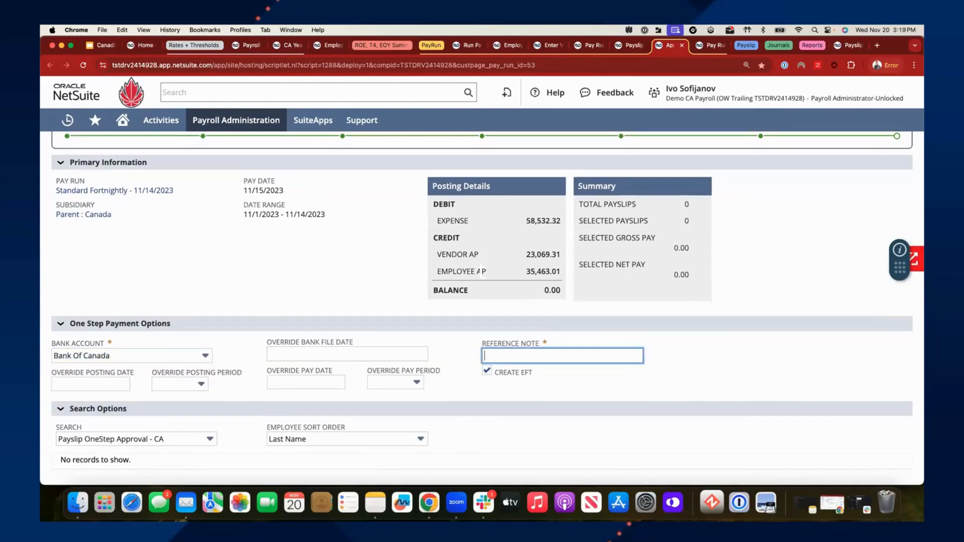
type("Payroll for November 20th")
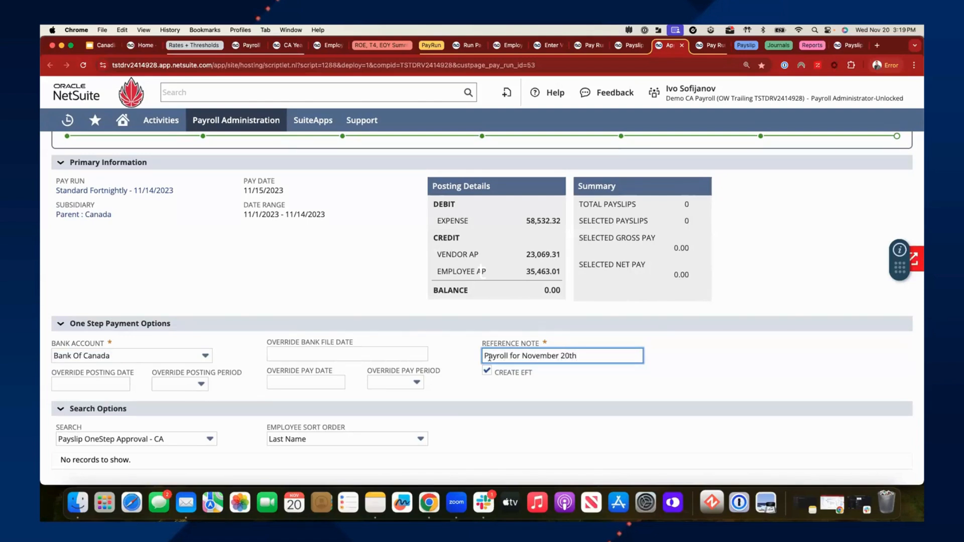
left_click(380, 282)
scroll(387, 302, "up", 3)
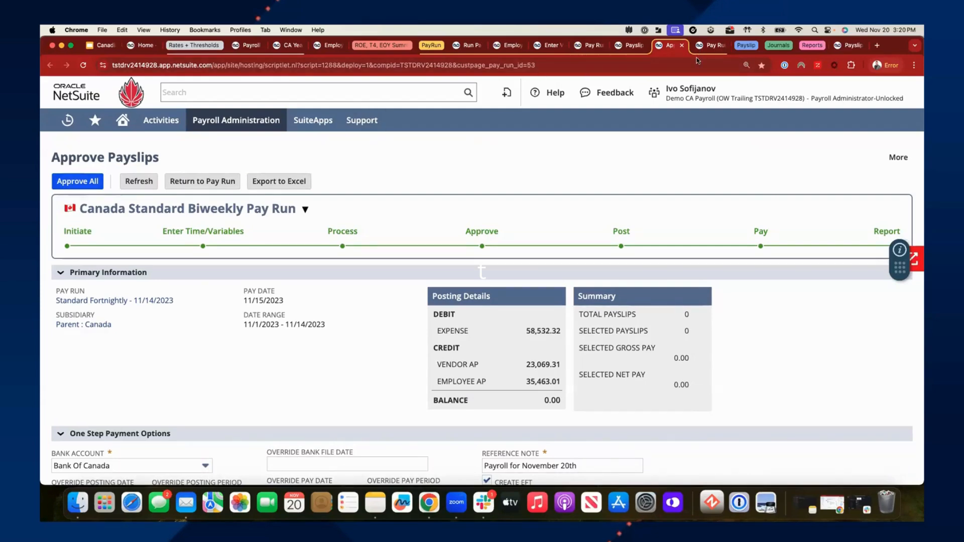
Examine the completed Standard Fortnightly - 11/14/2023 pay run, including the debit and credit lines of its posting journal JE321.
left_click(711, 45)
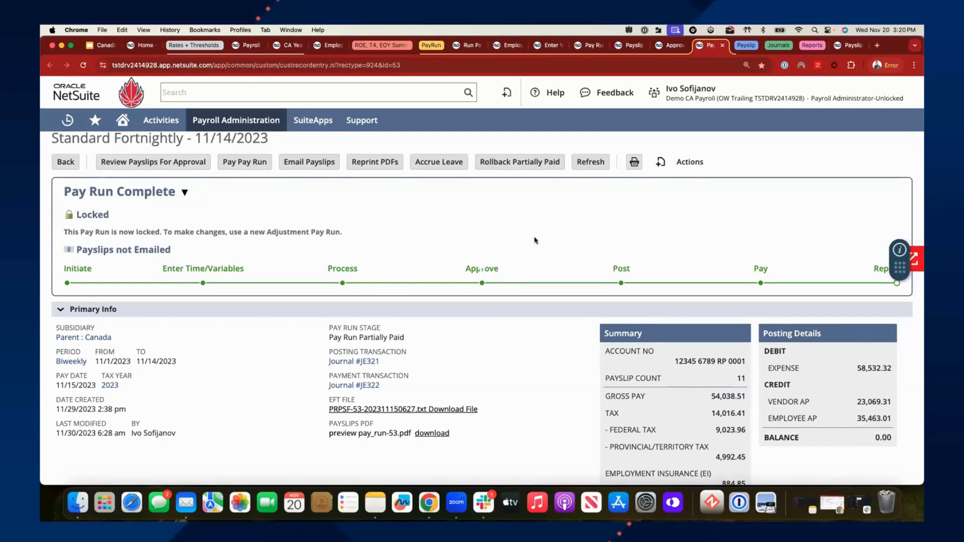
scroll(495, 324, "down", 1)
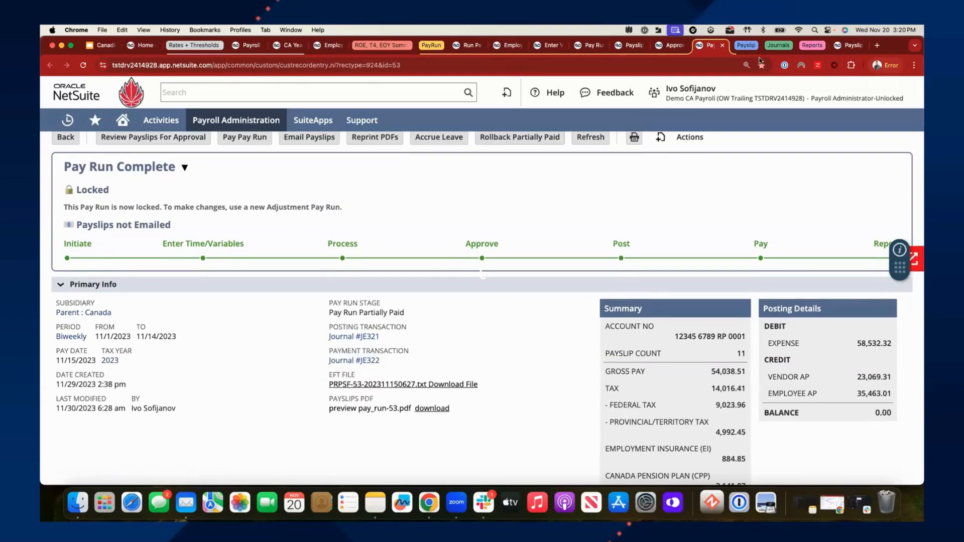
left_click(773, 47)
left_click(750, 48)
scroll(648, 255, "down", 2)
scroll(648, 255, "down", 7)
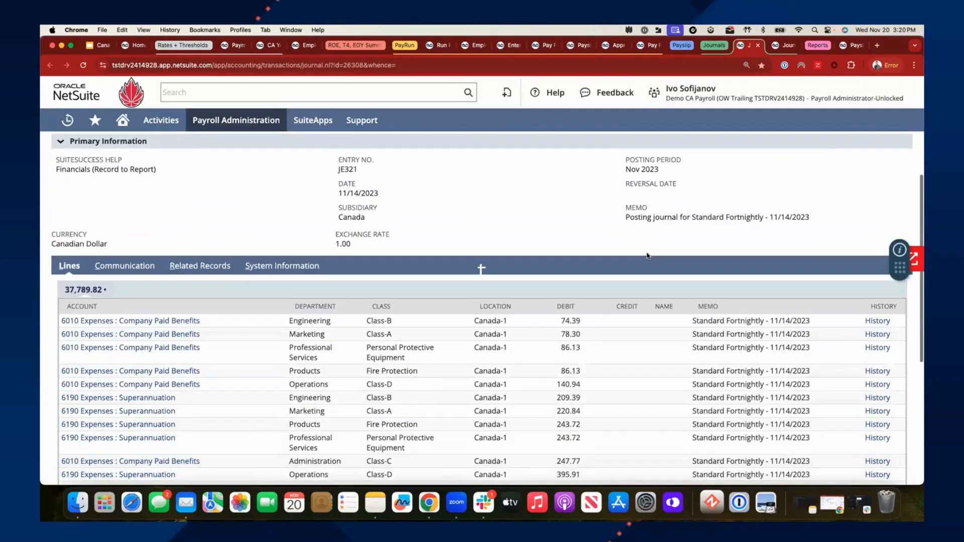
scroll(648, 256, "down", 2)
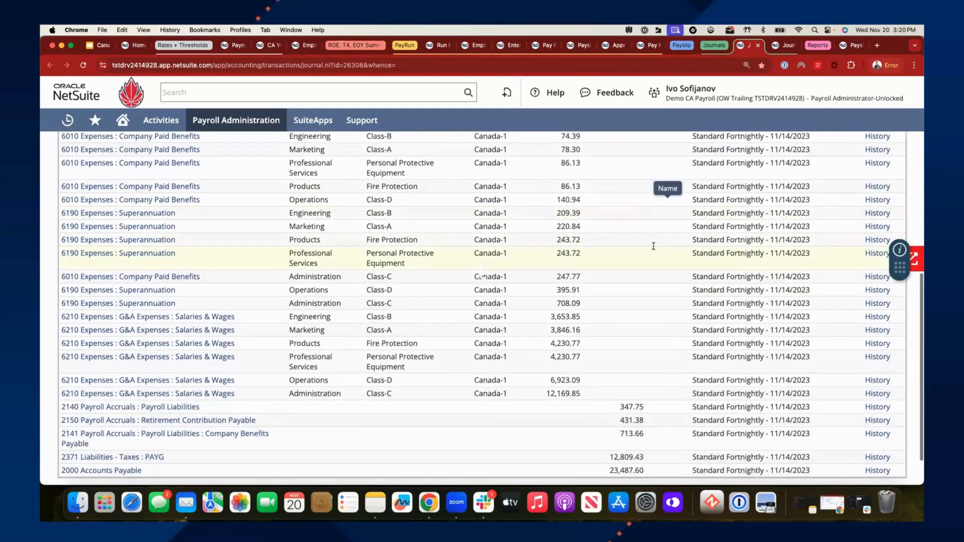
Return to the completed pay run and view its payment journal JE322.
left_click(647, 45)
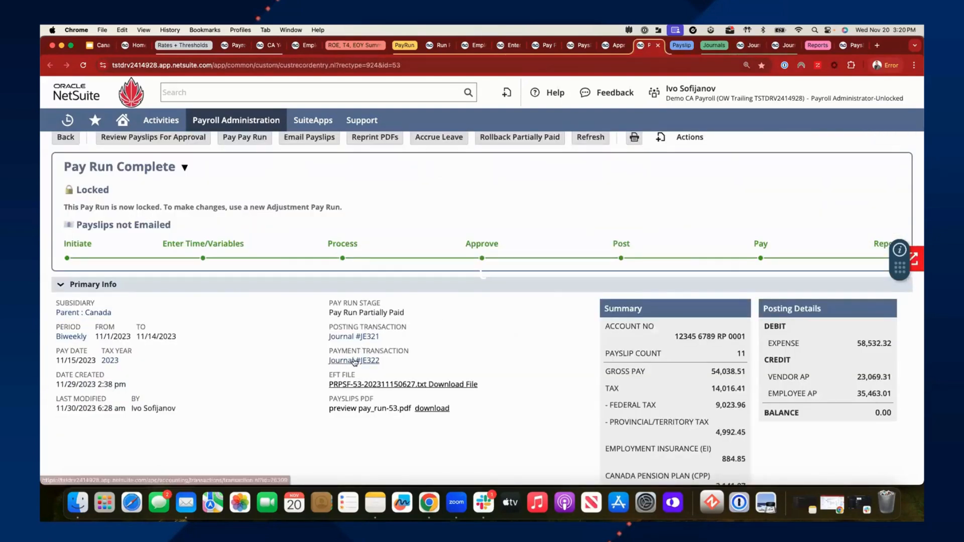
mouse_move(355, 361)
left_click(402, 356)
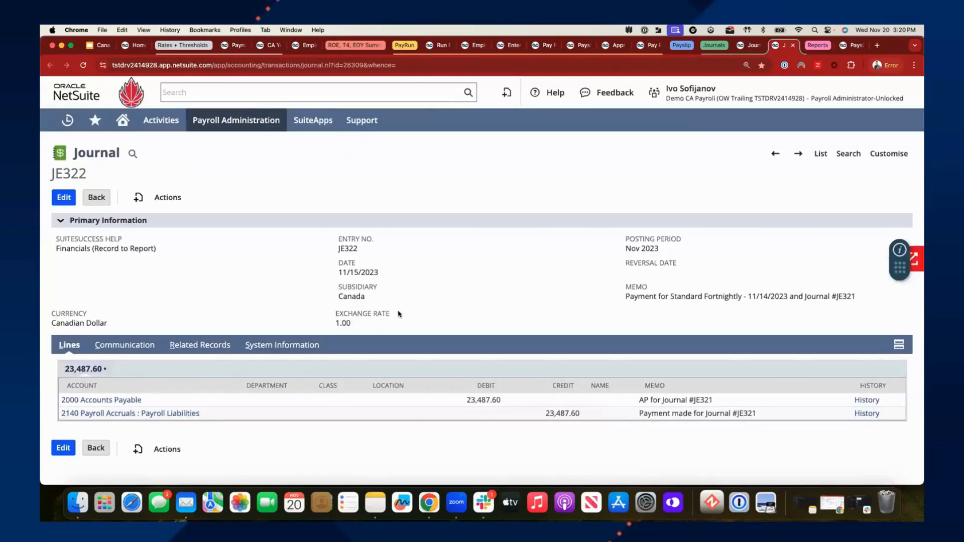
Examine the completed pay run's EFT file and payslips PDF links, summary and list of employee payslips.
left_click(653, 46)
scroll(563, 239, "down", 1)
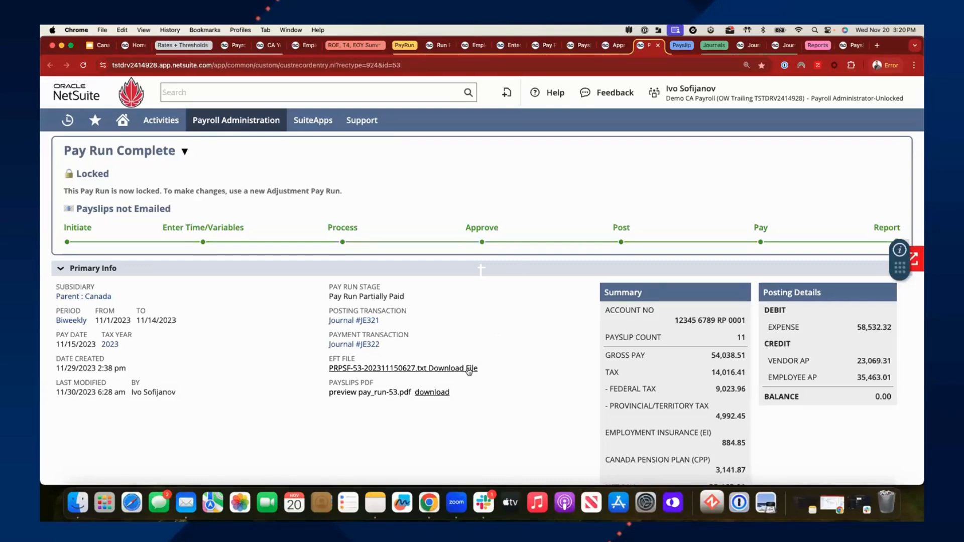
scroll(469, 370, "down", 1)
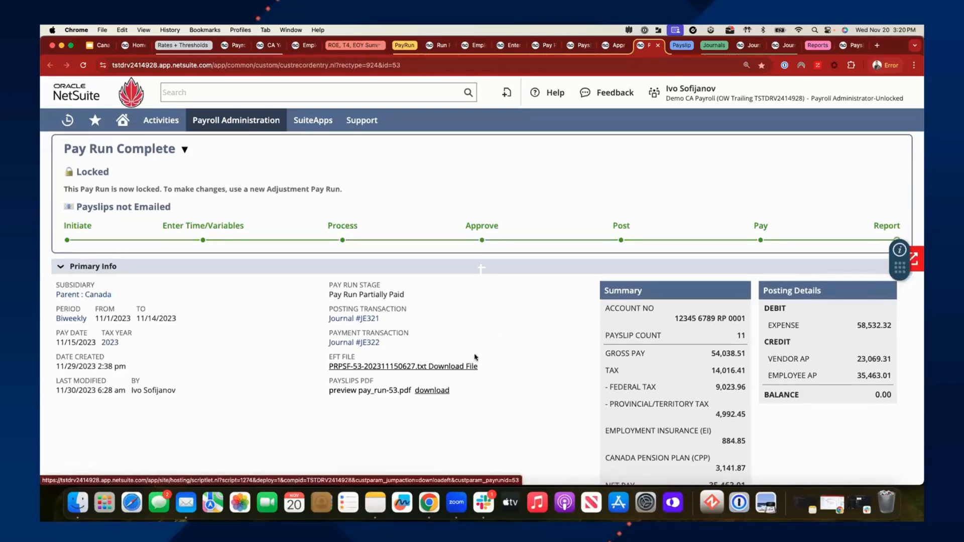
scroll(511, 317, "down", 3)
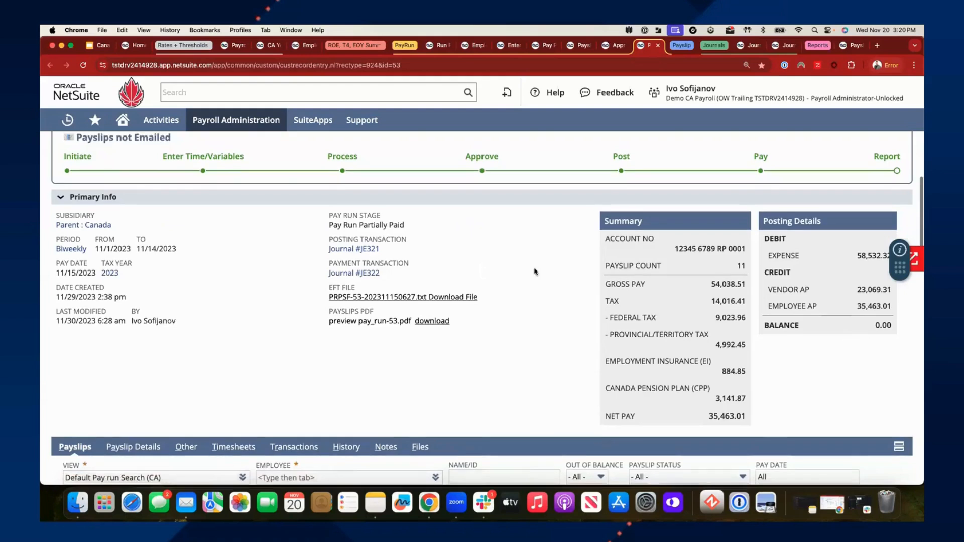
scroll(581, 201, "down", 1)
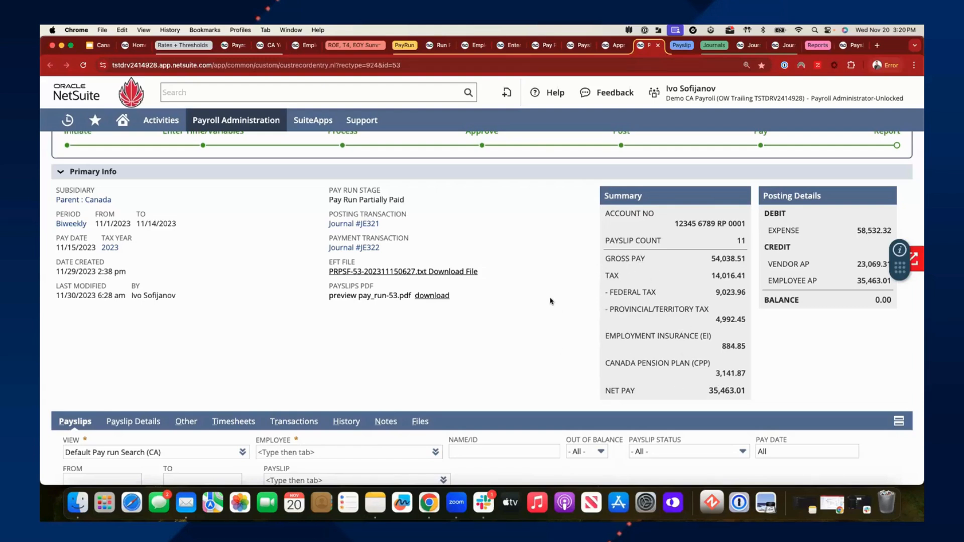
scroll(550, 300, "down", 6)
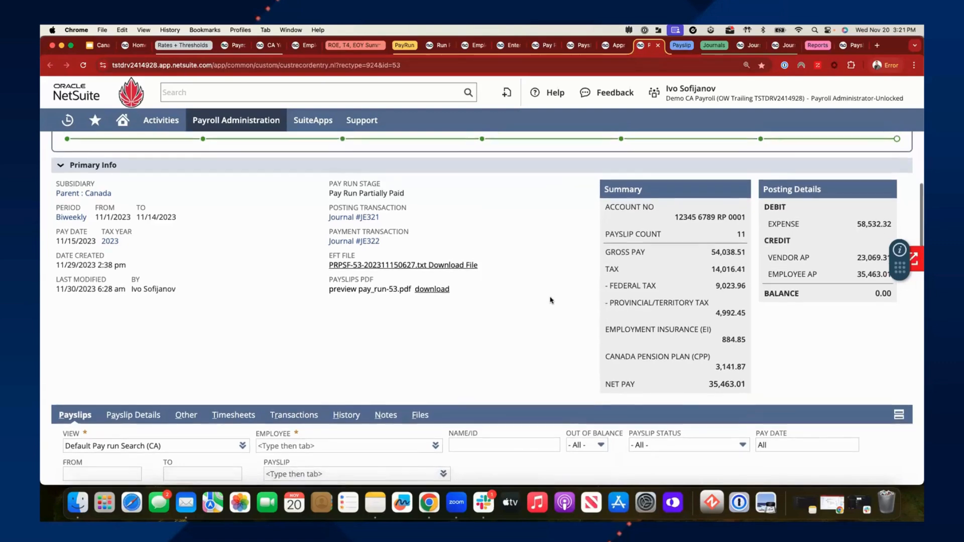
scroll(552, 298, "down", 5)
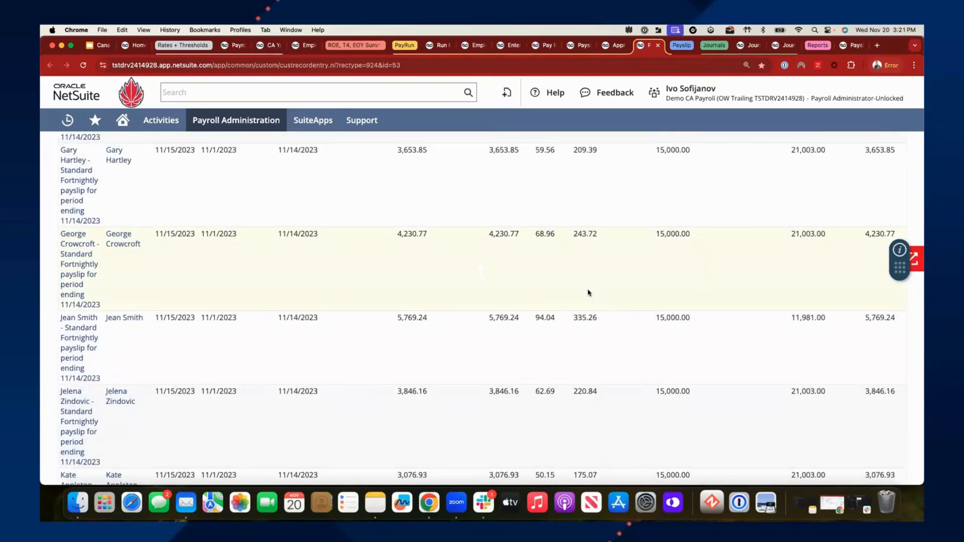
scroll(533, 286, "up", 2)
scroll(535, 289, "up", 8)
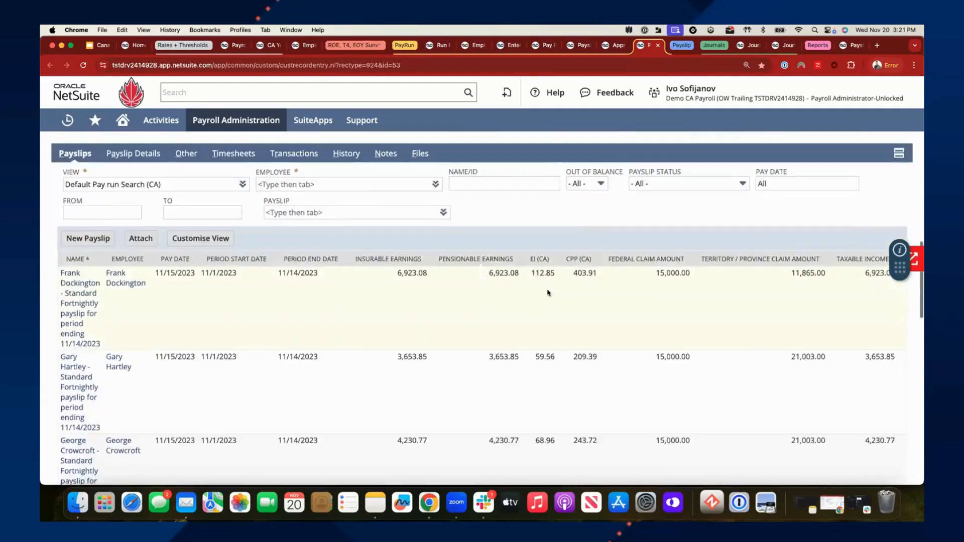
scroll(561, 303, "up", 5)
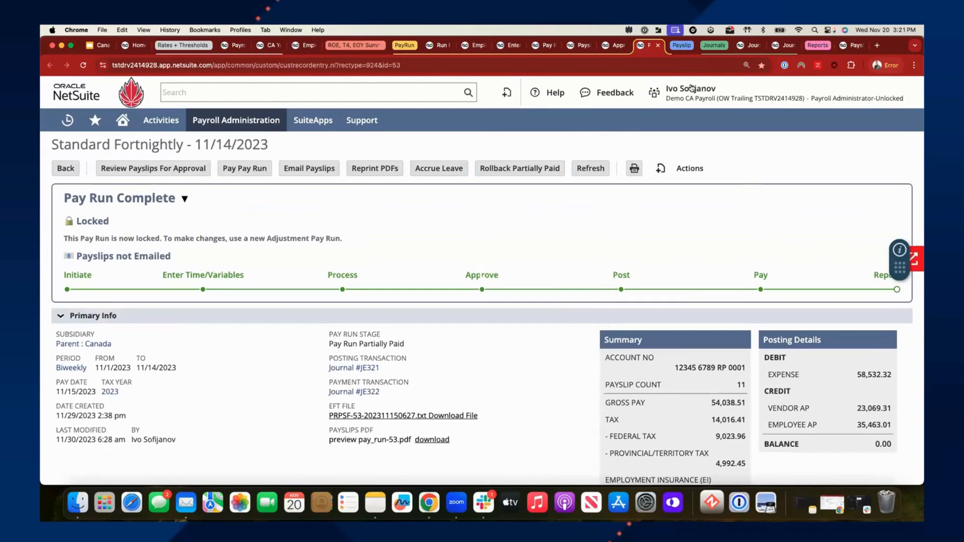
Switch to the PDF earnings statement for 11/1/2023 to 11/14/2023 and enlarge it to 175%.
left_click(686, 46)
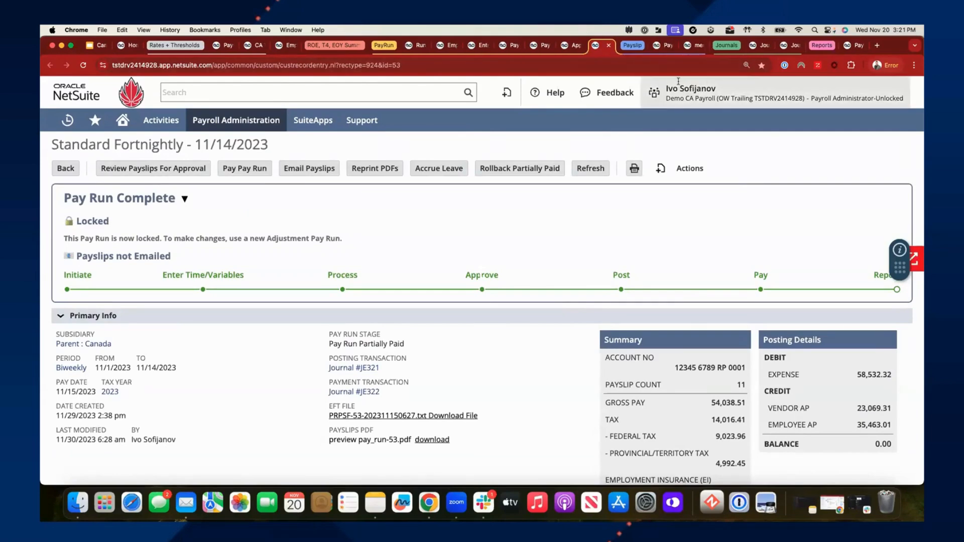
left_click(686, 46)
left_click(502, 89)
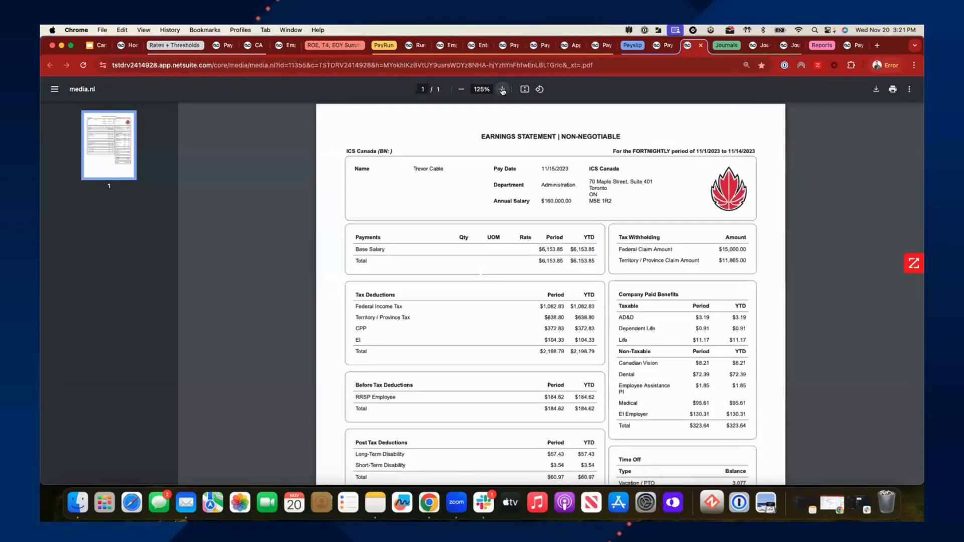
left_click(502, 90)
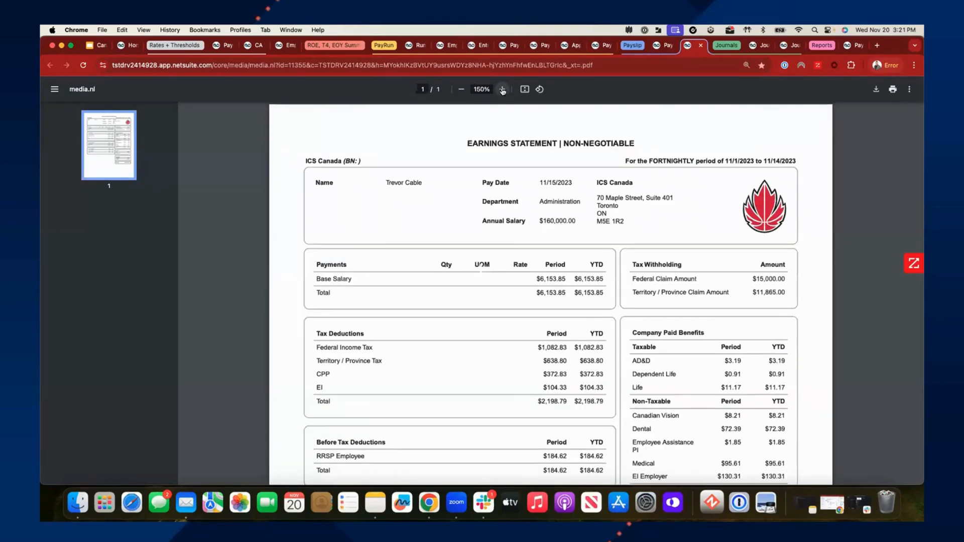
left_click(503, 89)
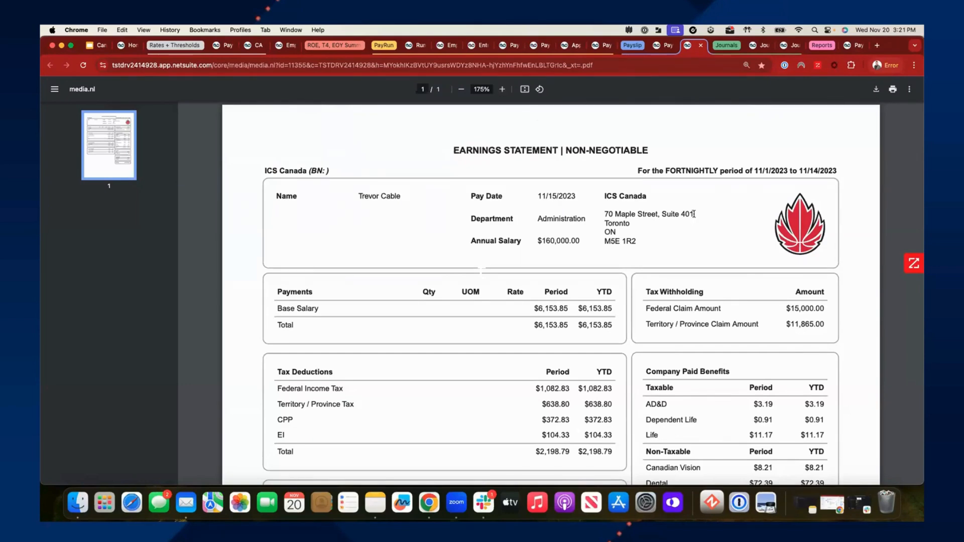
Review the earnings statement's payments, tax withholding, deductions, company paid benefits, time off, direct deposit and net pay.
scroll(697, 212, "down", 5)
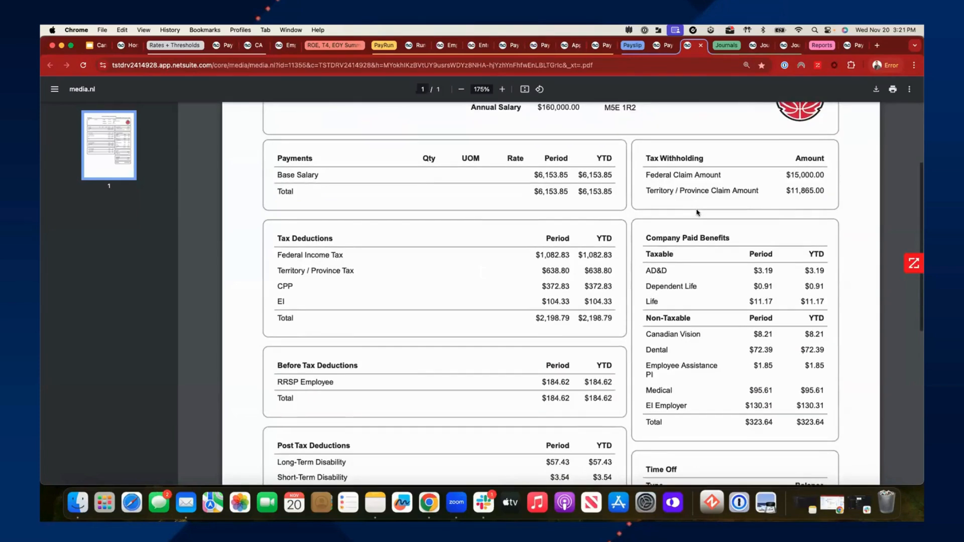
scroll(698, 213, "up", 3)
scroll(710, 214, "up", 3)
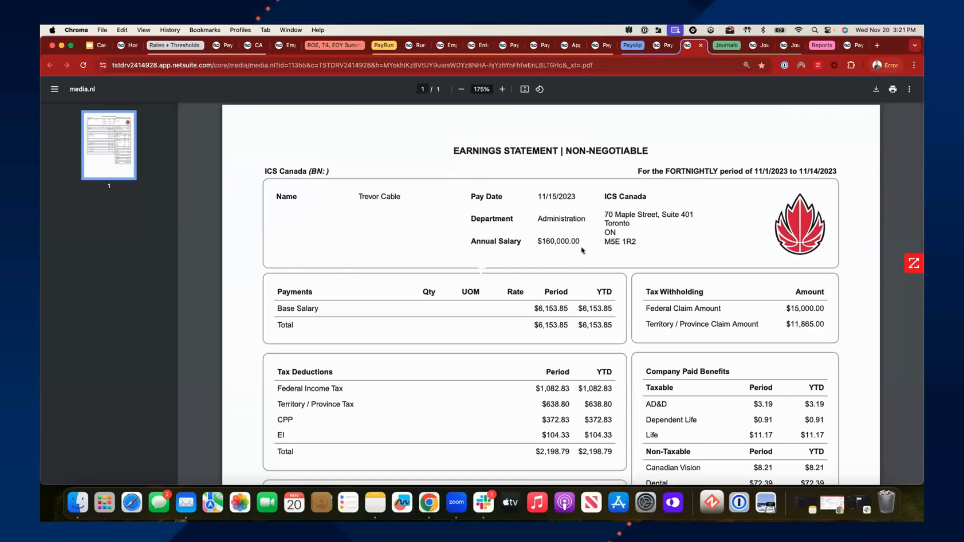
scroll(597, 250, "down", 5)
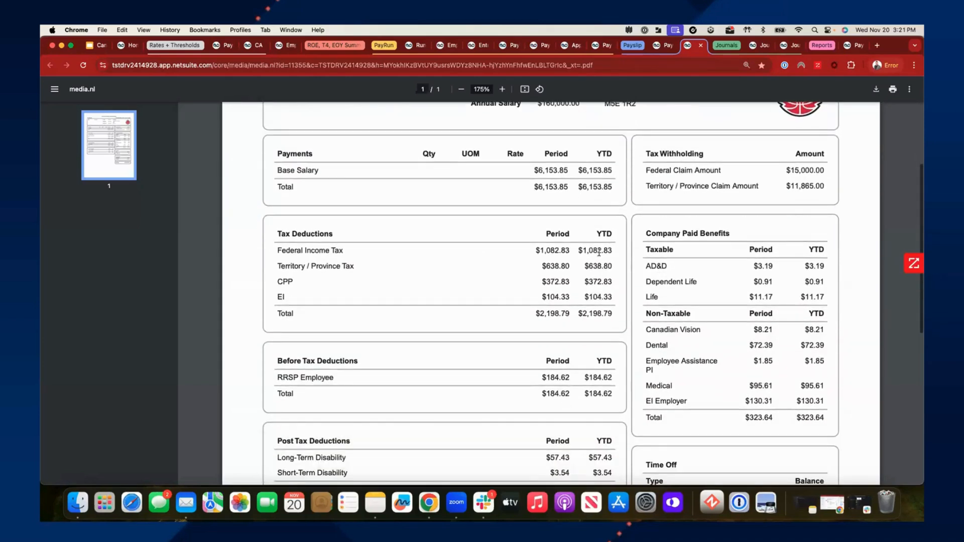
scroll(600, 249, "down", 3)
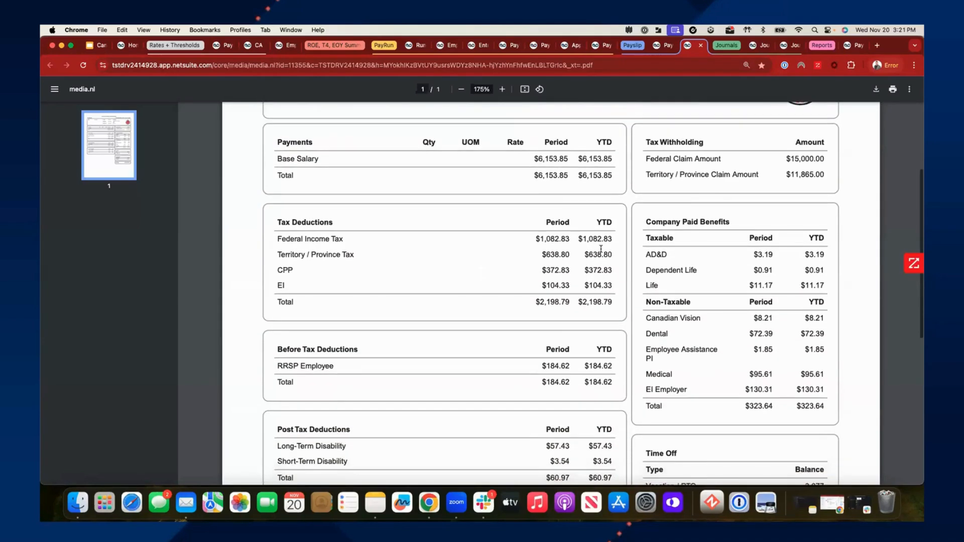
scroll(601, 250, "down", 6)
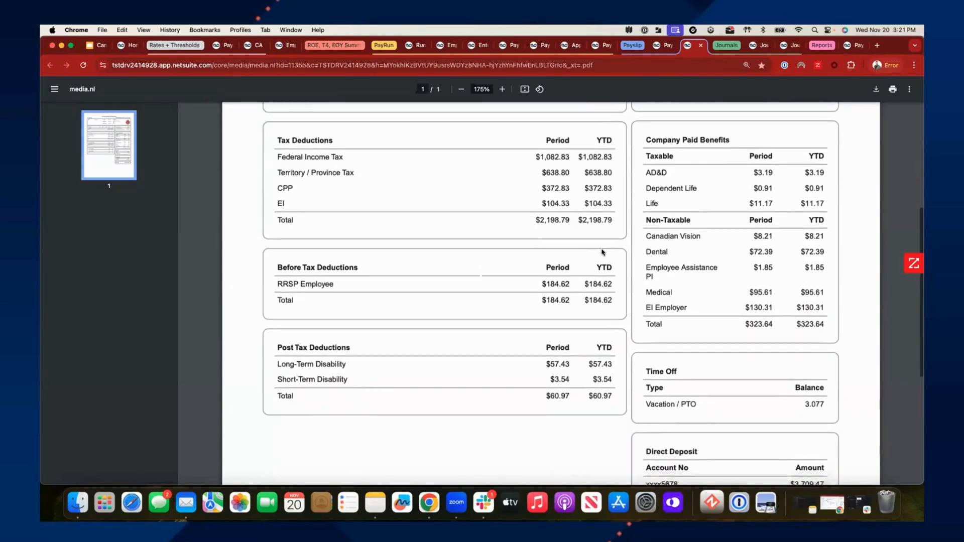
scroll(602, 250, "down", 2)
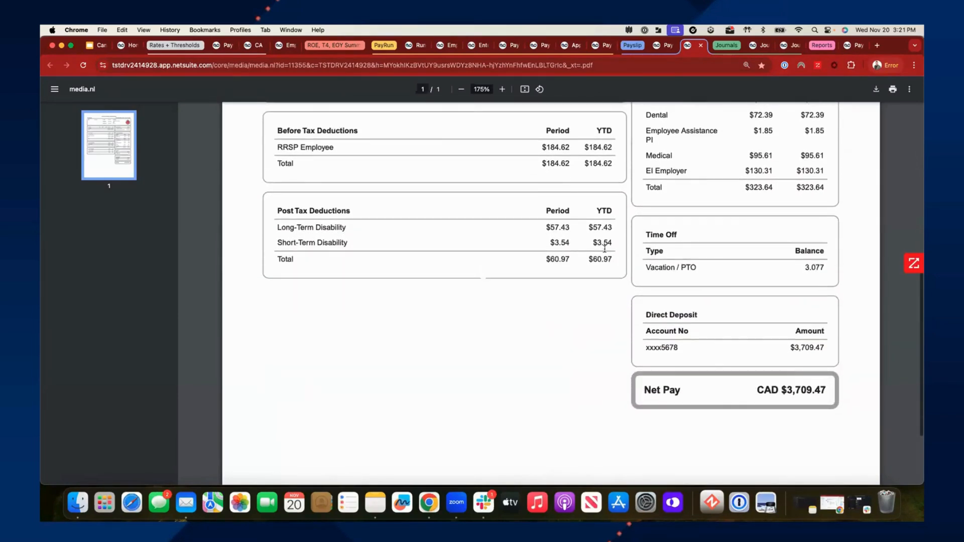
Review the earnings statement from net pay back up to the employee and pay period details.
scroll(608, 245, "up", 2)
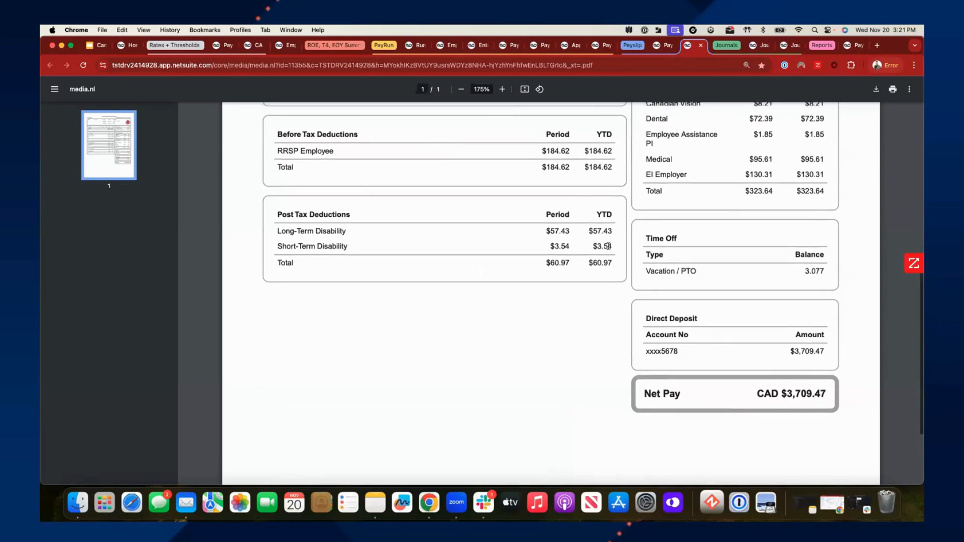
scroll(610, 247, "up", 8)
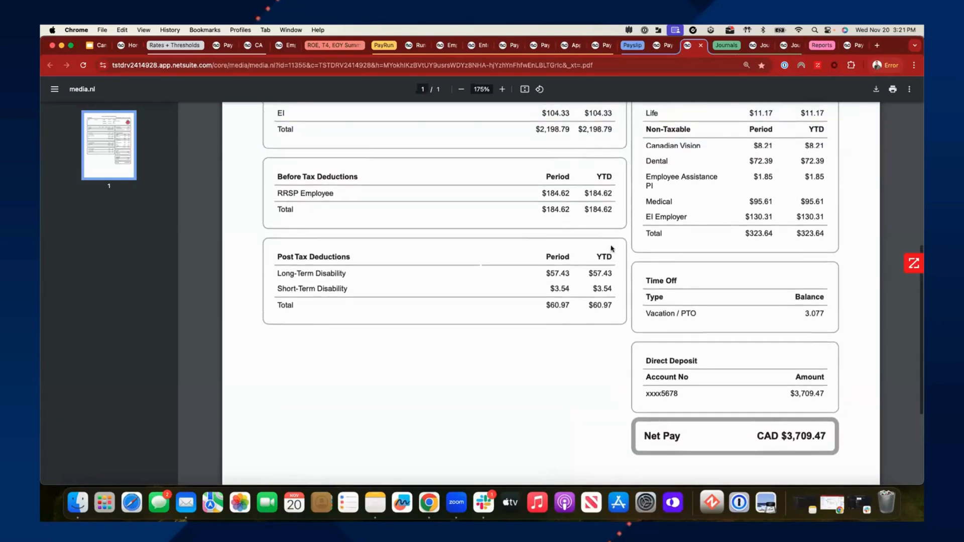
scroll(613, 246, "up", 5)
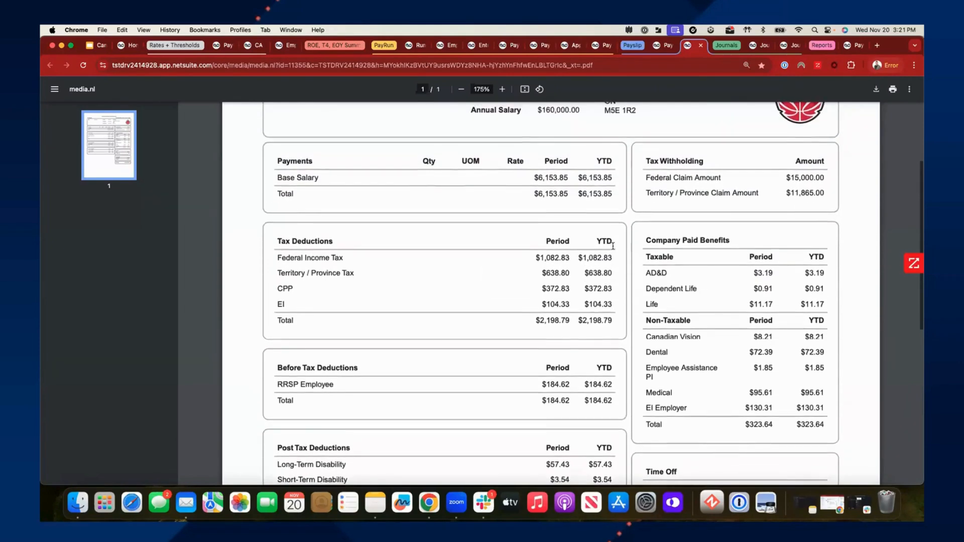
scroll(616, 247, "up", 4)
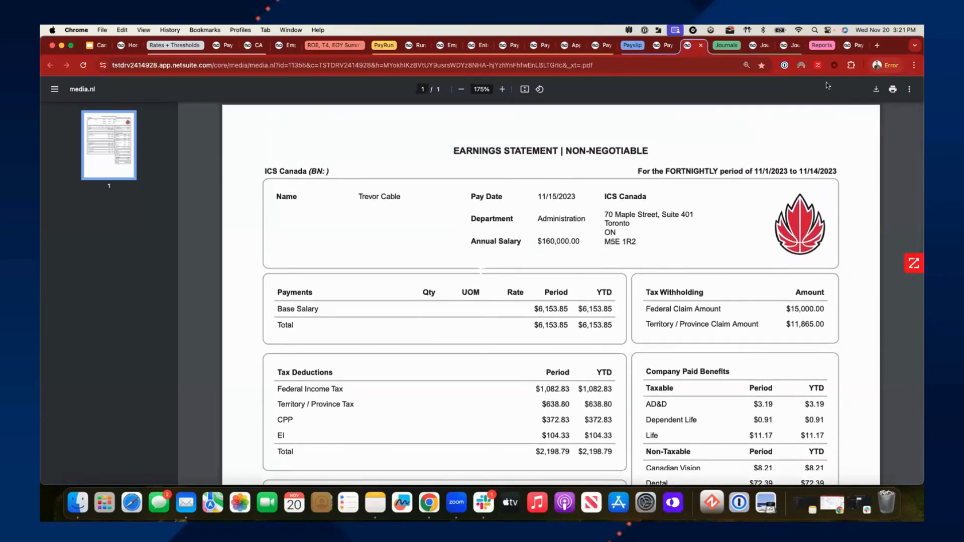
View the PR-Employee Payroll Basics Review - CA Hire Date results and the report of employees' gross earnings, taxes, CPP and EI.
left_click(819, 50)
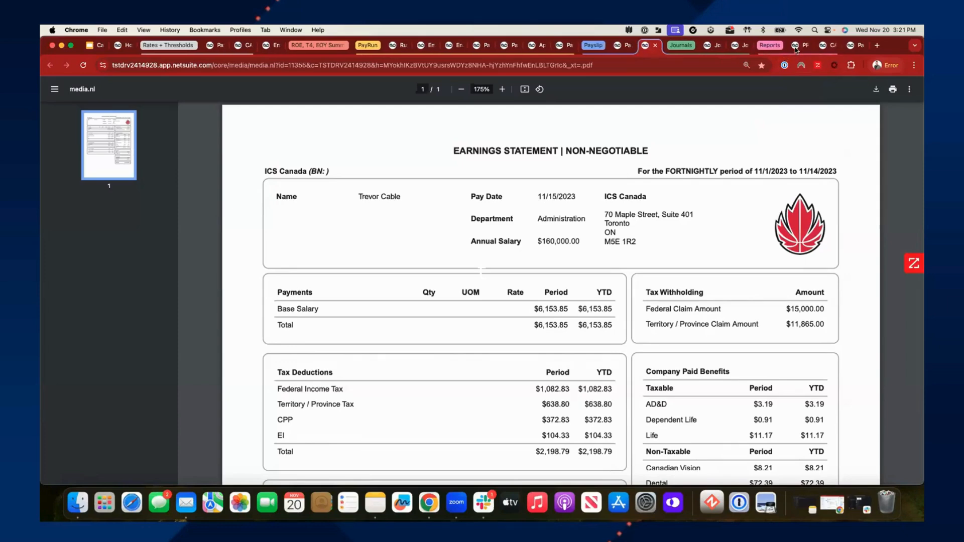
left_click(796, 47)
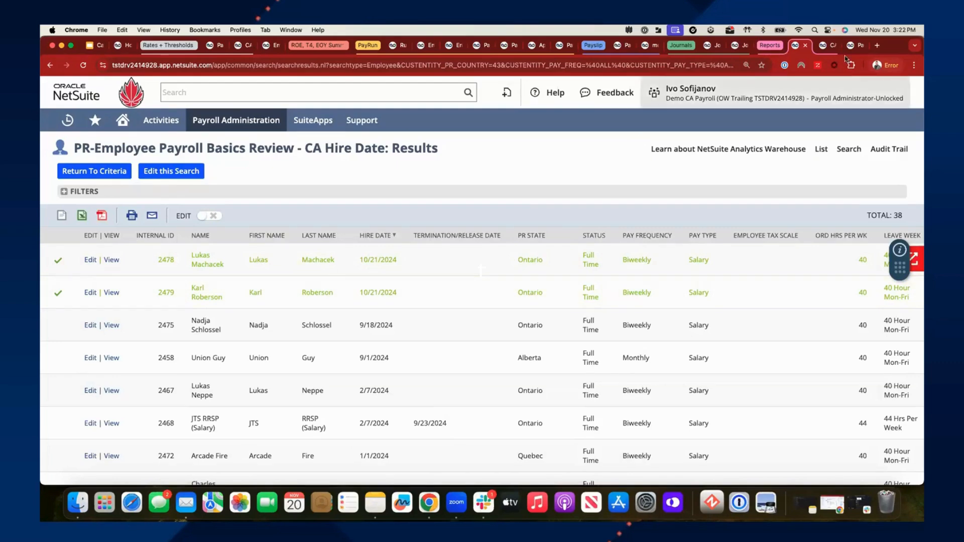
left_click(824, 45)
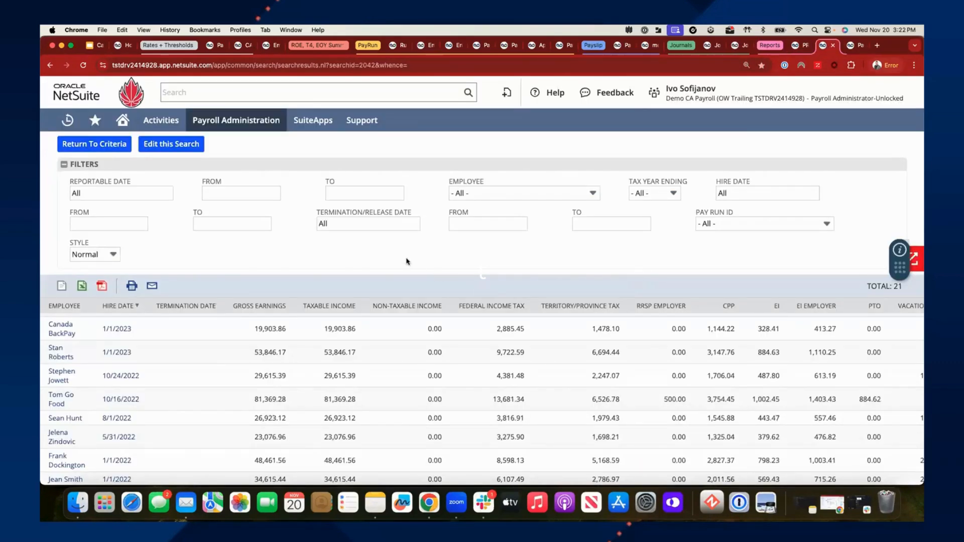
scroll(525, 317, "down", 3)
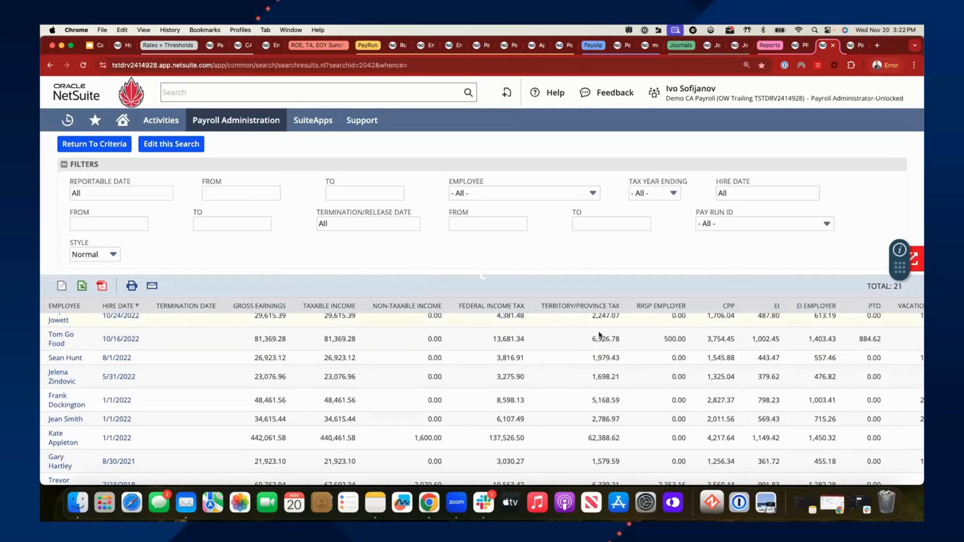
scroll(572, 379, "down", 1)
View the Canada Adjustment Biweekly Payslip for the period ending 1/14/2024 and return to the Home dashboard.
left_click(852, 49)
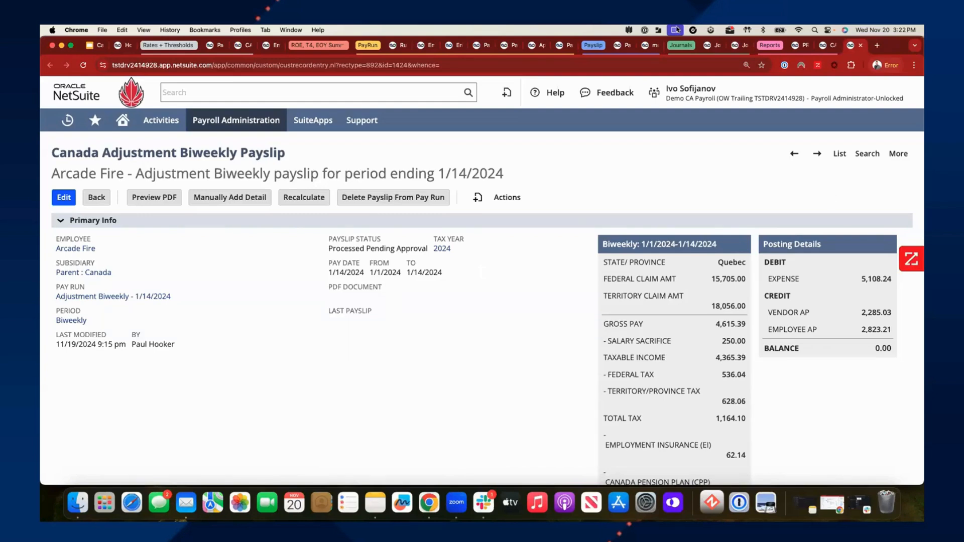
left_click(118, 49)
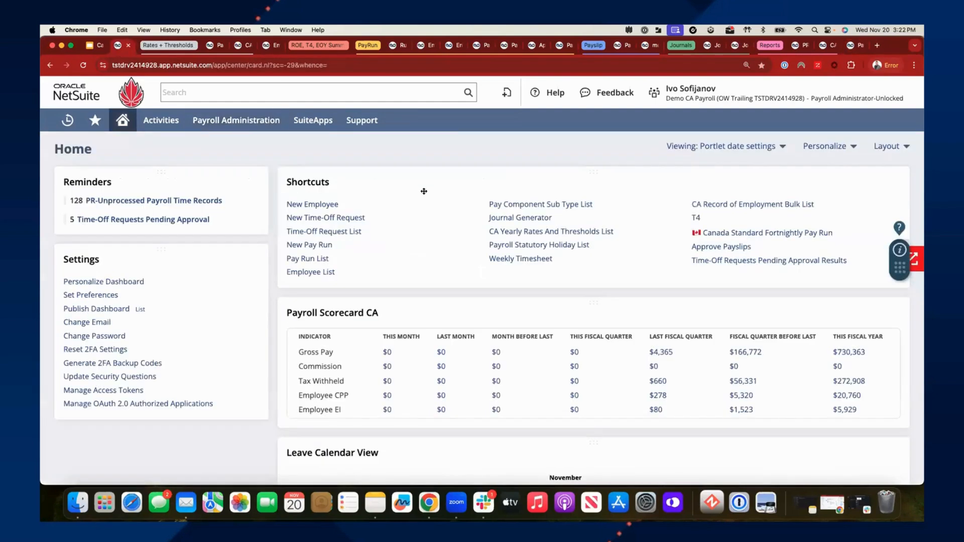